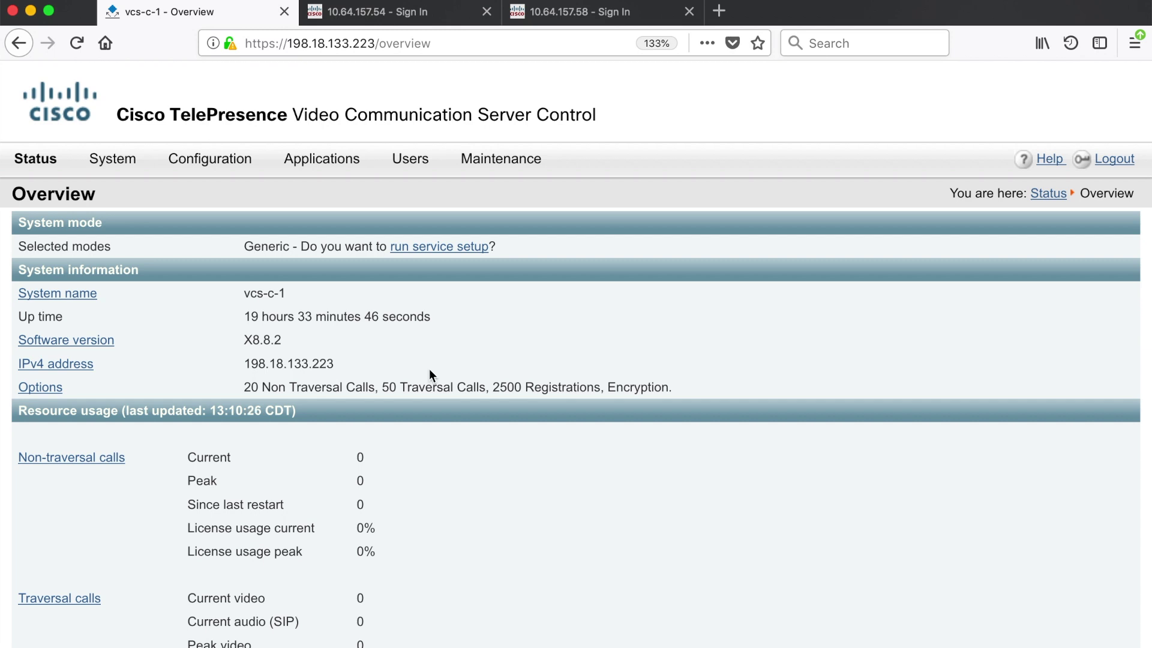
Sign in as admin to the 10.64.157.54 endpoint and view System Information showing H323 and SIP Inactive
left_click(377, 13)
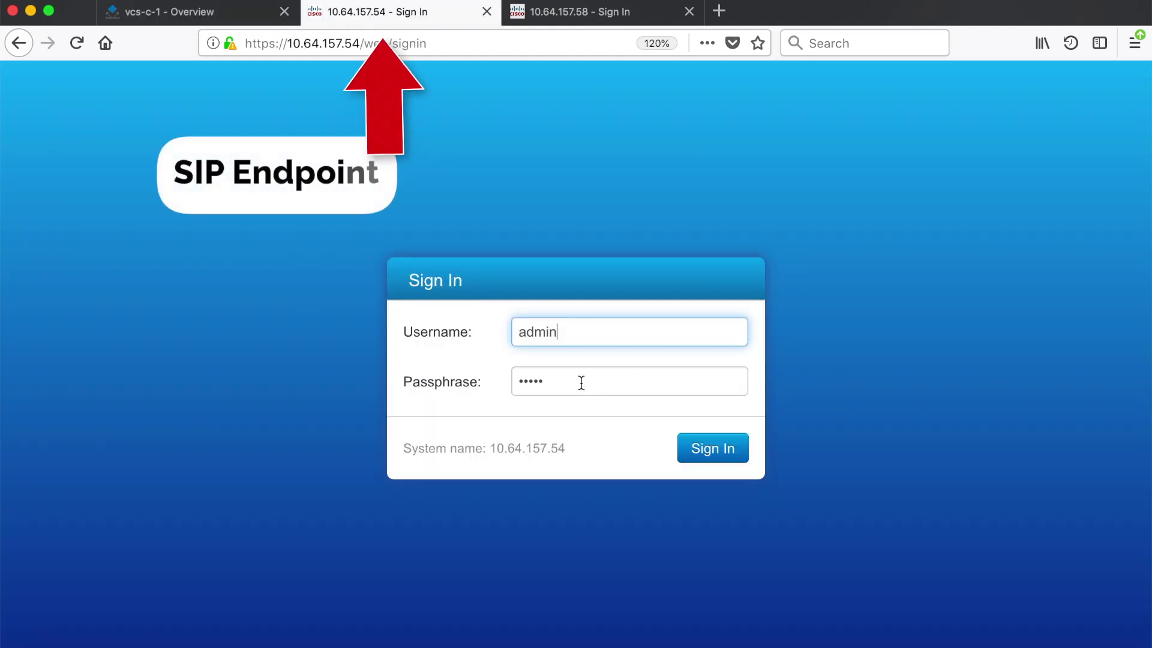
left_click(629, 13)
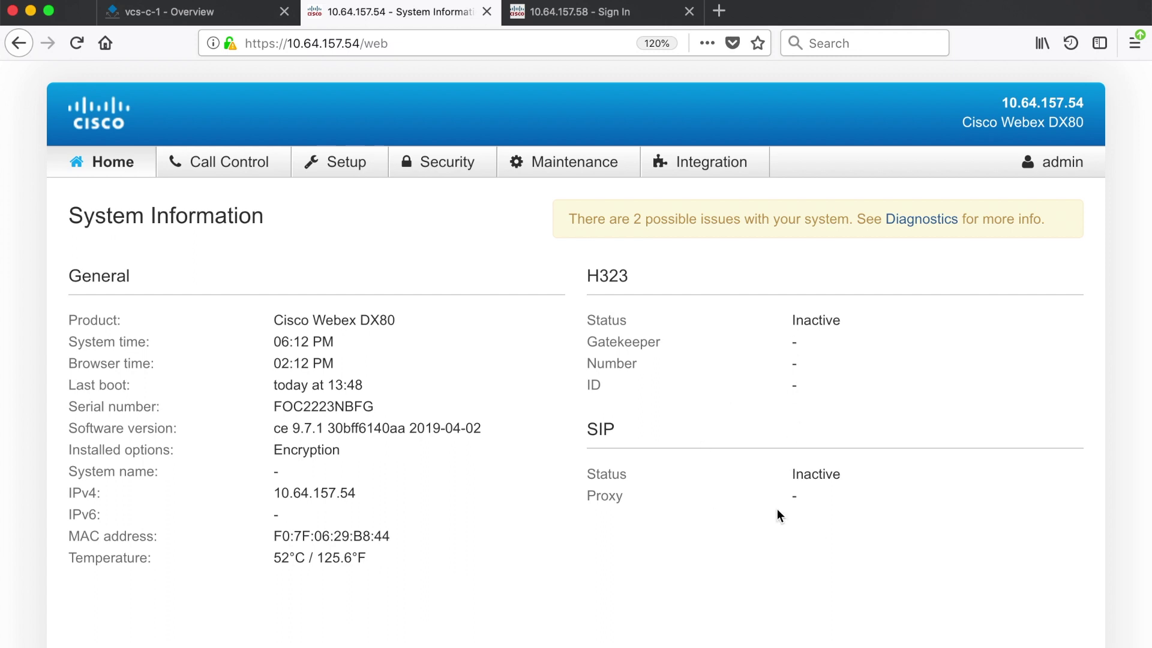
left_click(384, 168)
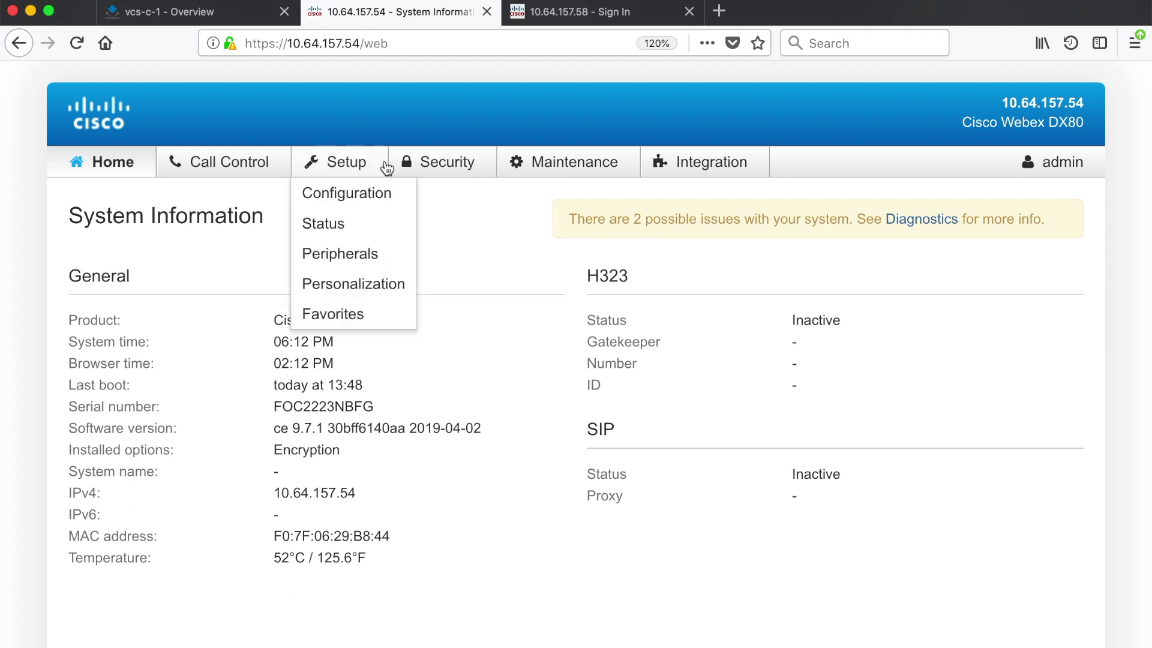
Open Setup > Configuration > NetworkServices and confirm H323 Mode is Off and SIP Mode is On
left_click(354, 196)
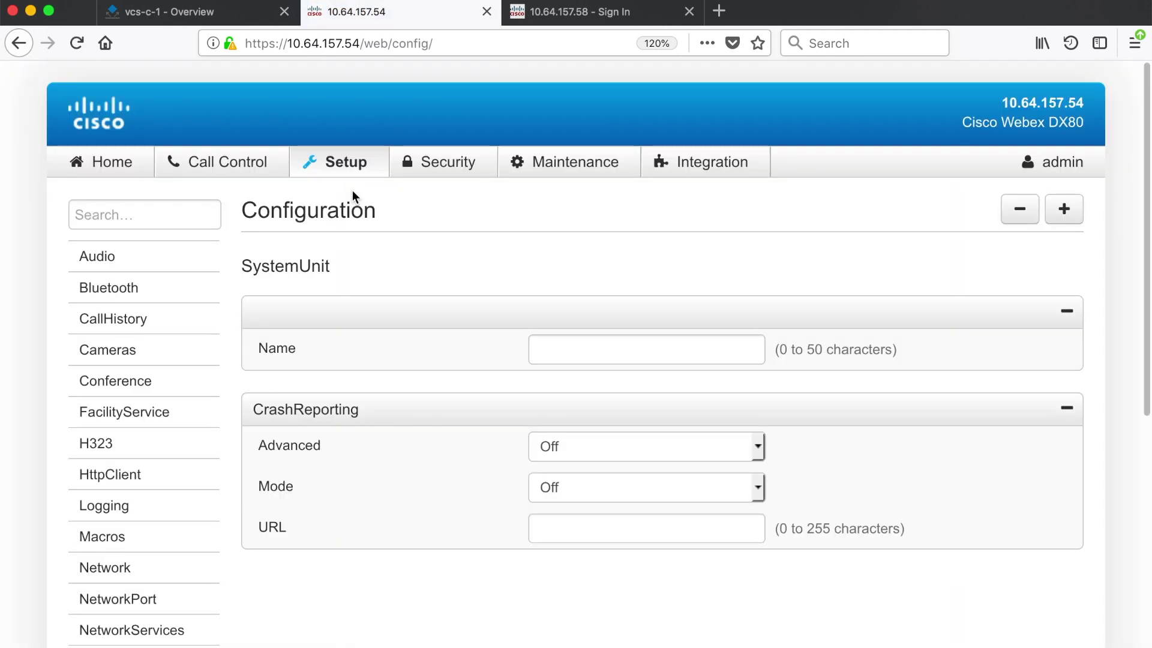
scroll(141, 329, "down", 3)
left_click(116, 540)
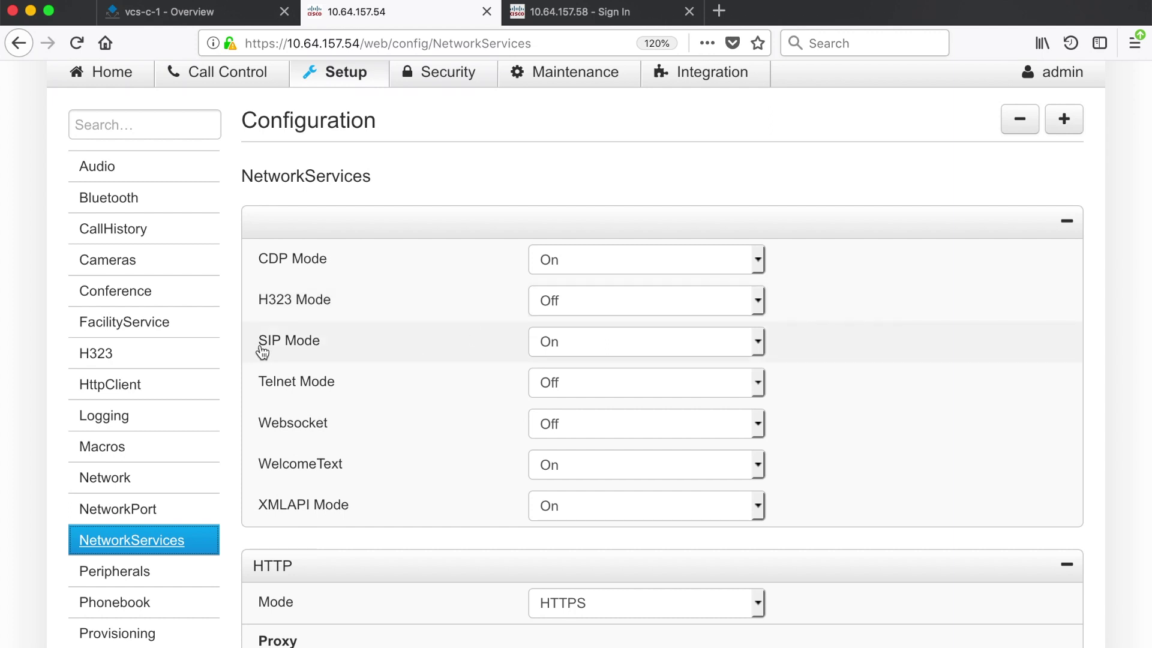
left_click_drag(258, 350, 332, 345)
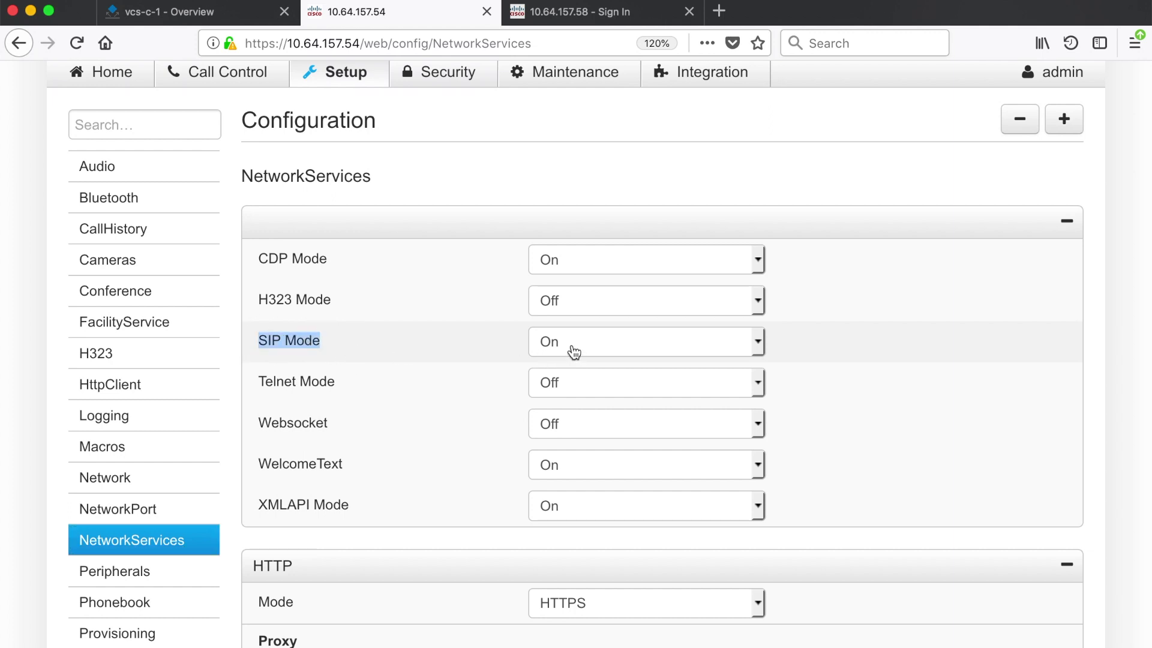
scroll(574, 352, "down", 3)
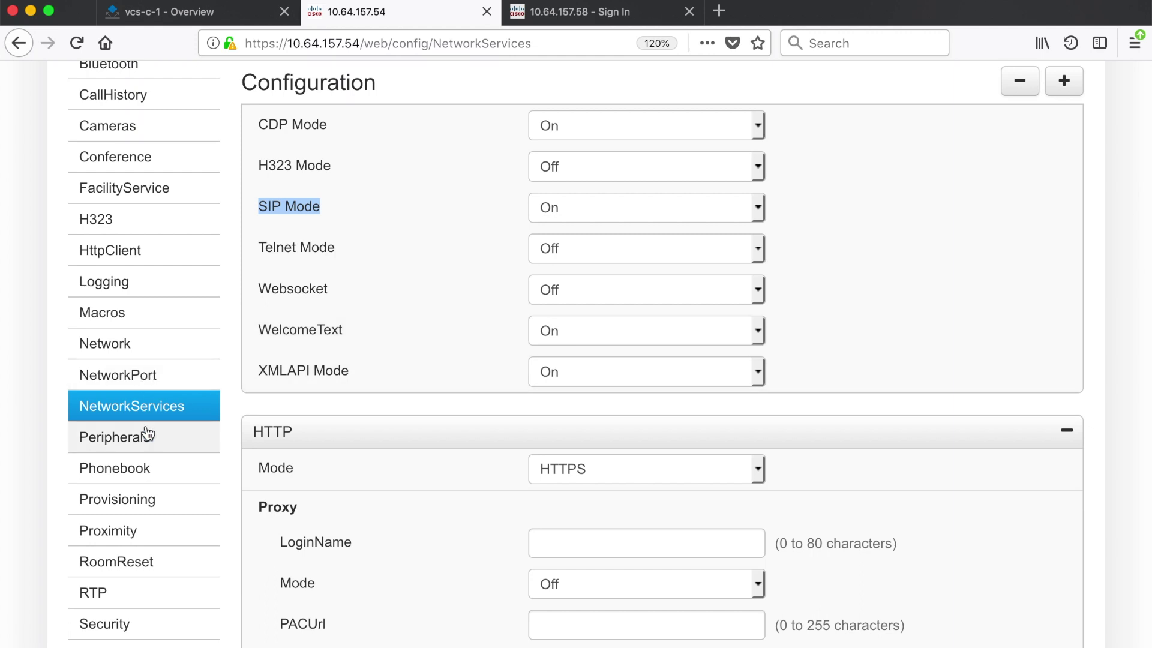
scroll(141, 549, "down", 1)
scroll(141, 549, "down", 2)
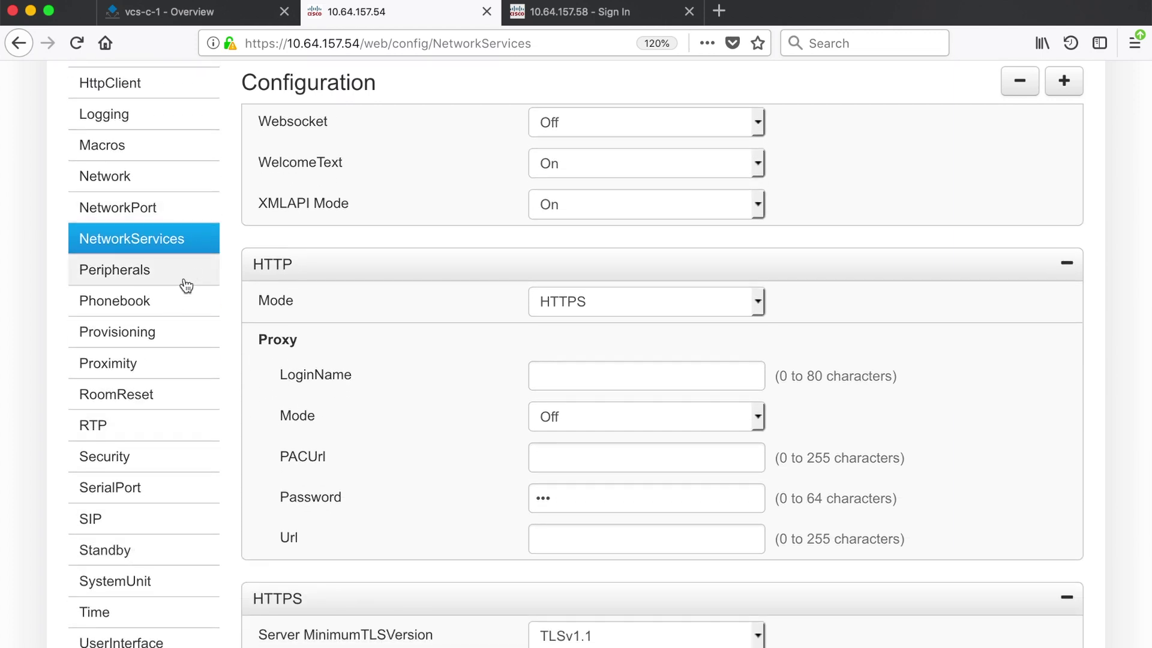
In Provisioning, keep Connectivity at Auto, set Mode to VCS, and save
left_click(157, 338)
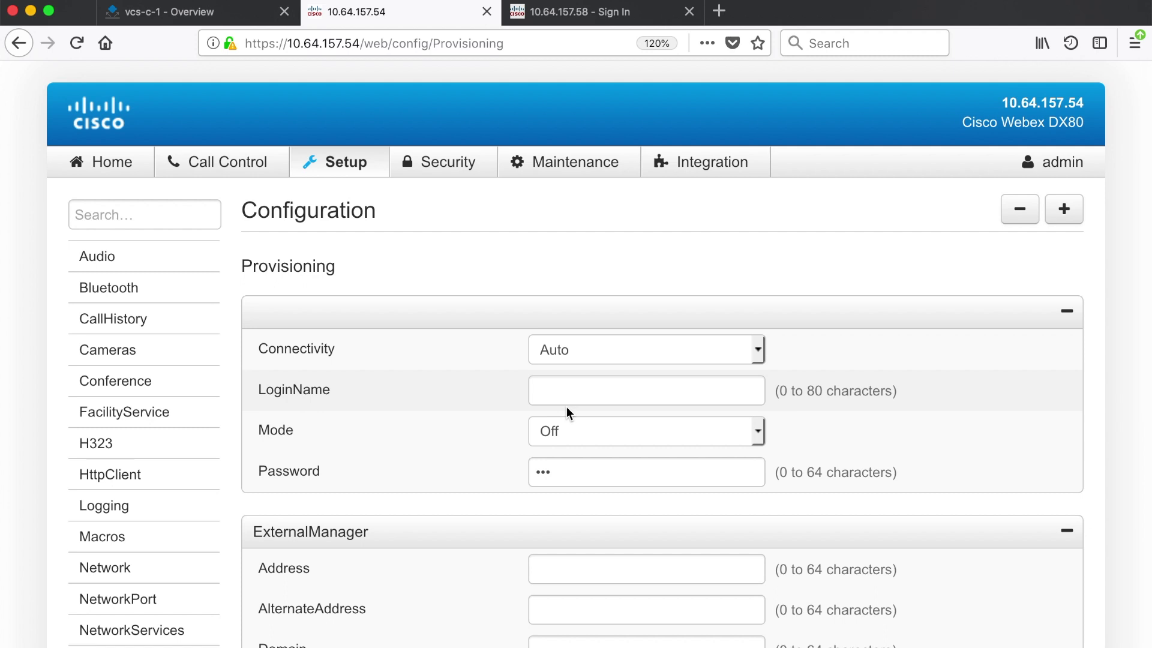
left_click(692, 349)
left_click(692, 347)
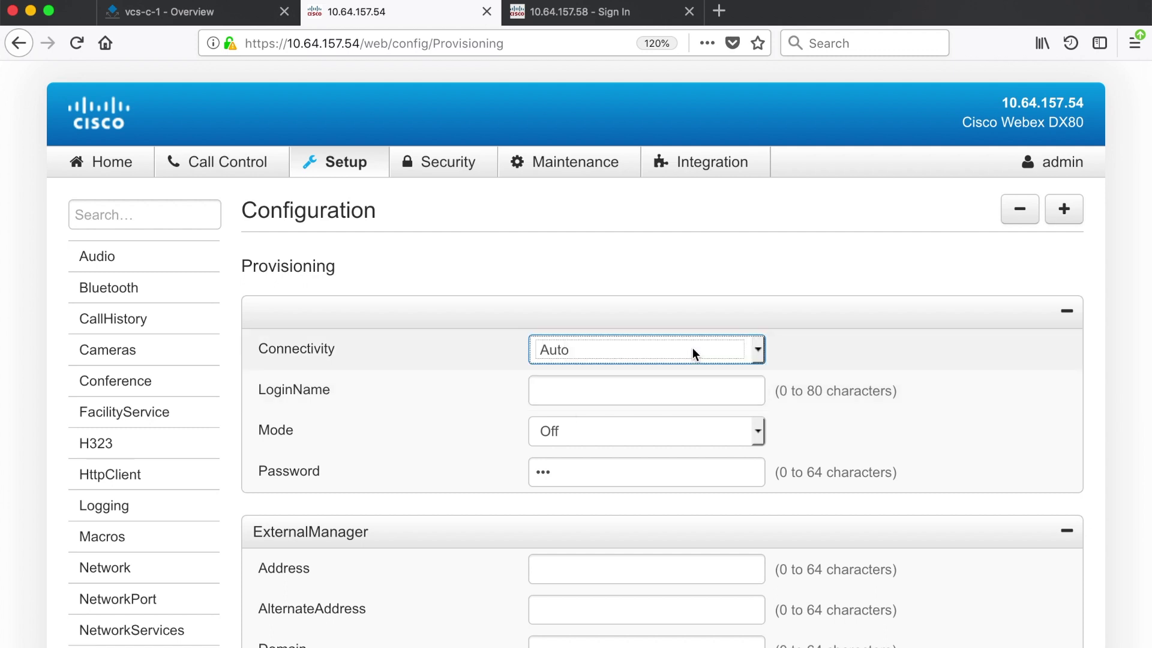
left_click(643, 429)
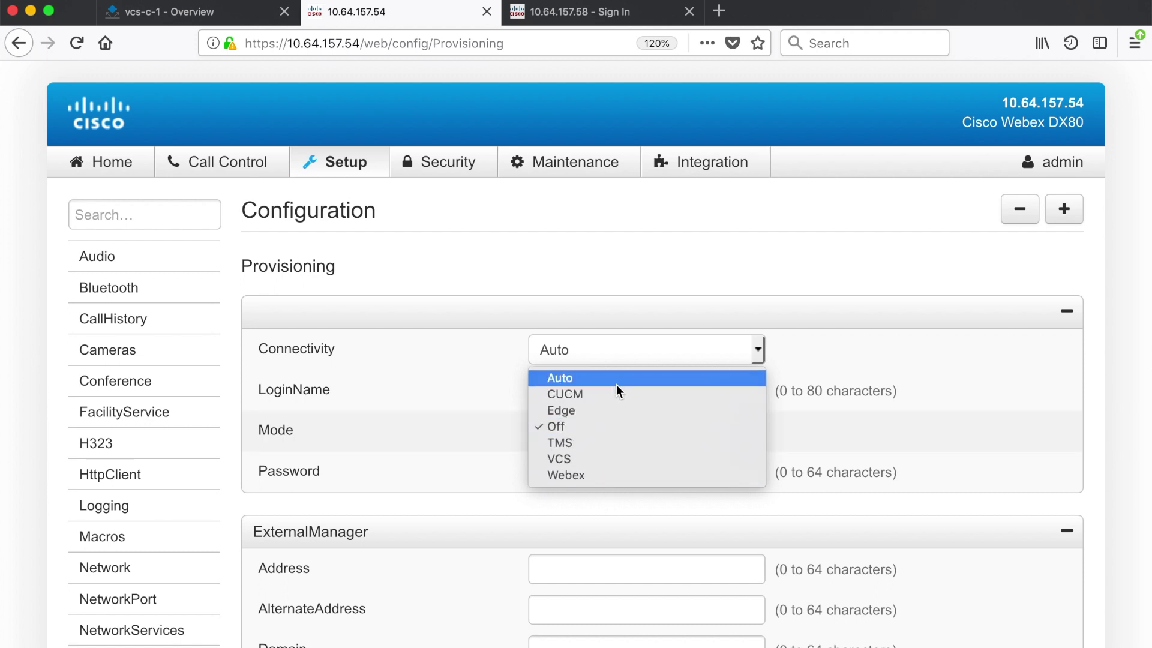
left_click(402, 440)
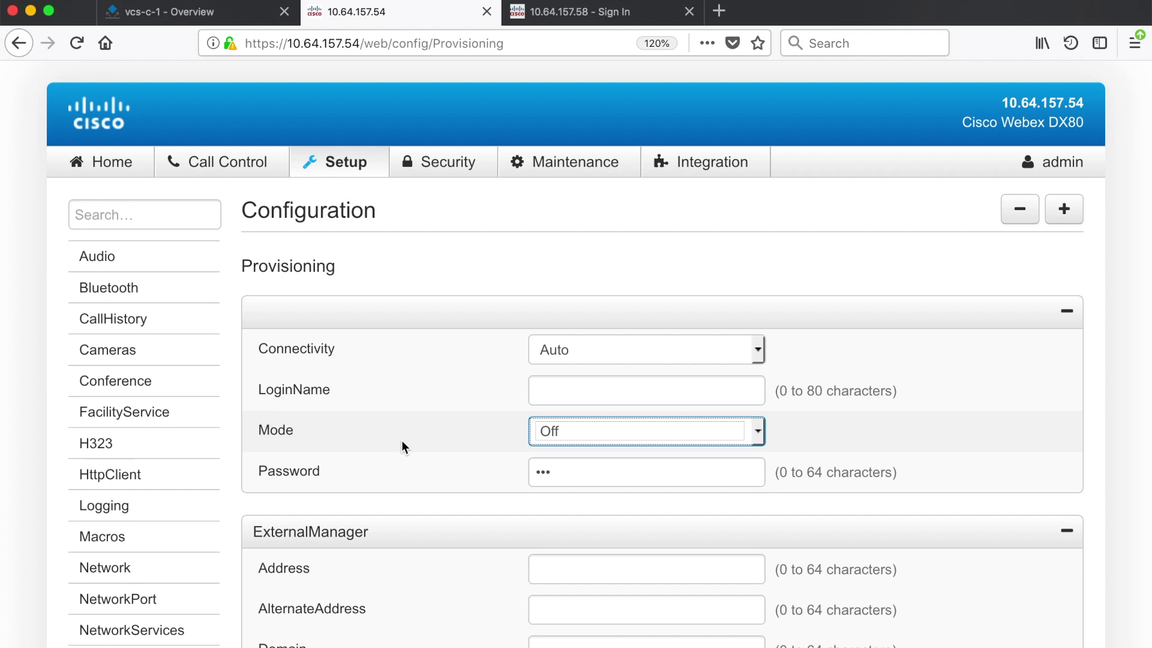
left_click(645, 430)
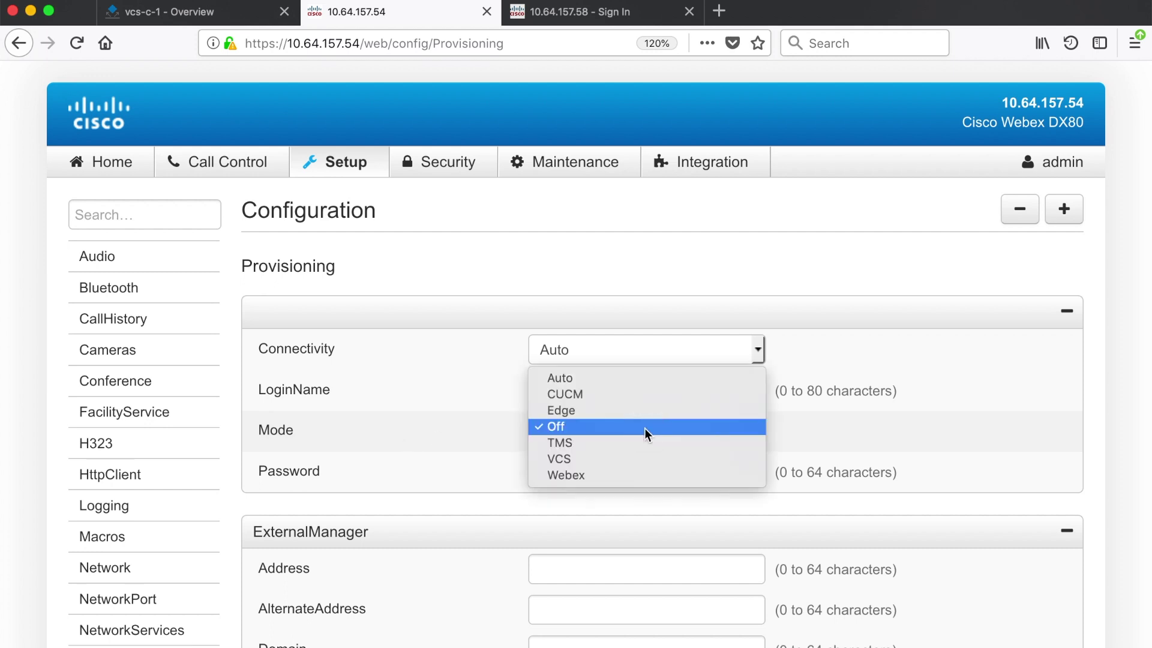
left_click(564, 459)
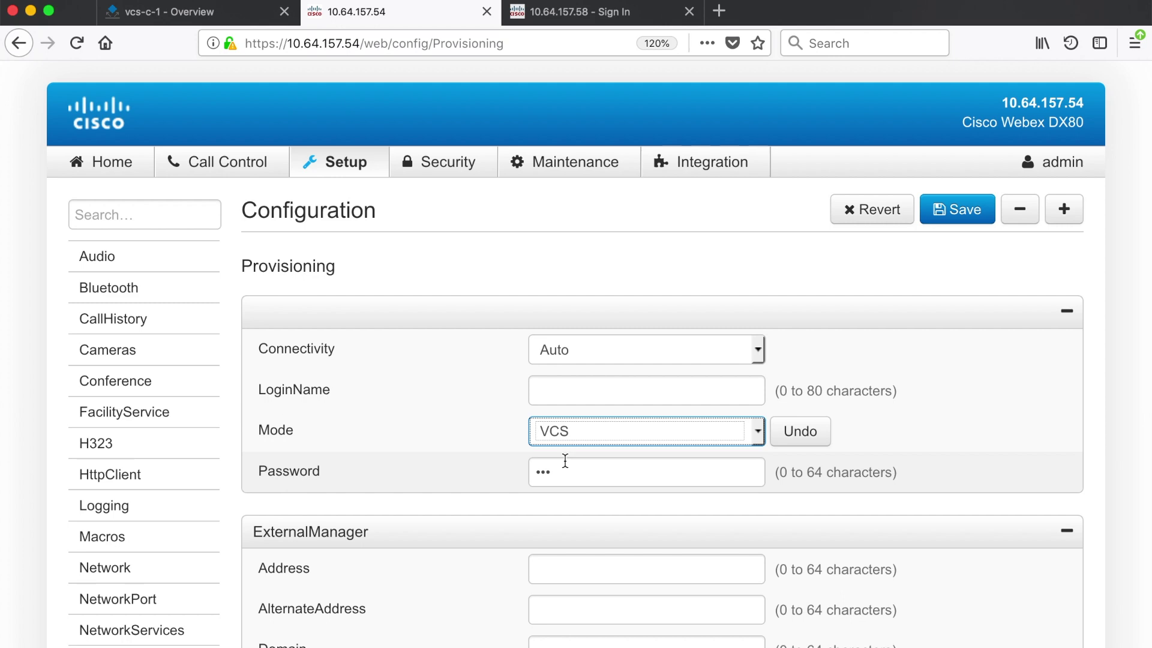
left_click(983, 212)
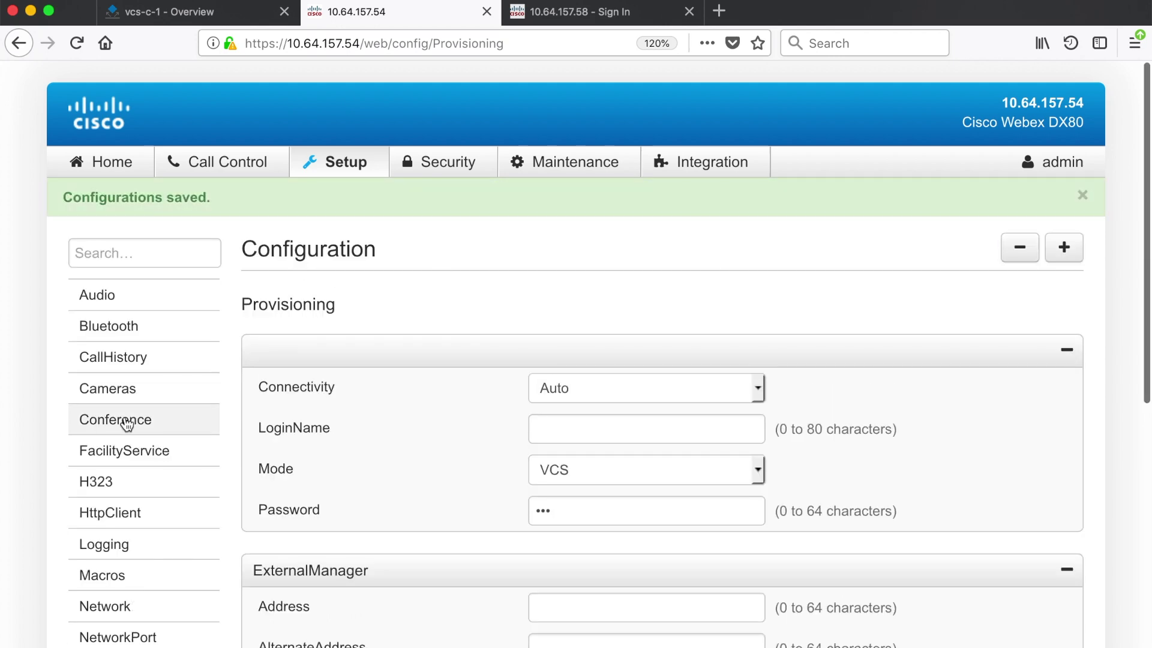
Review the endpoint's SIP settings, finding Proxy 1 Address empty, then go back to the vcs-c-1 overview
scroll(126, 424, "down", 10)
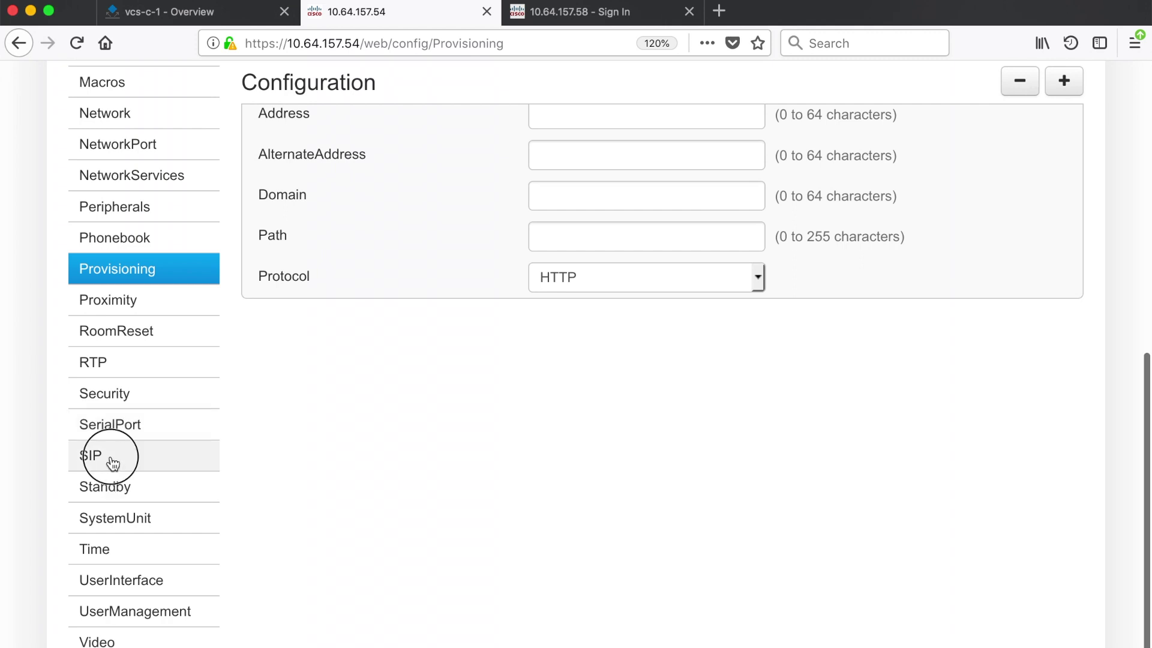
left_click(113, 463)
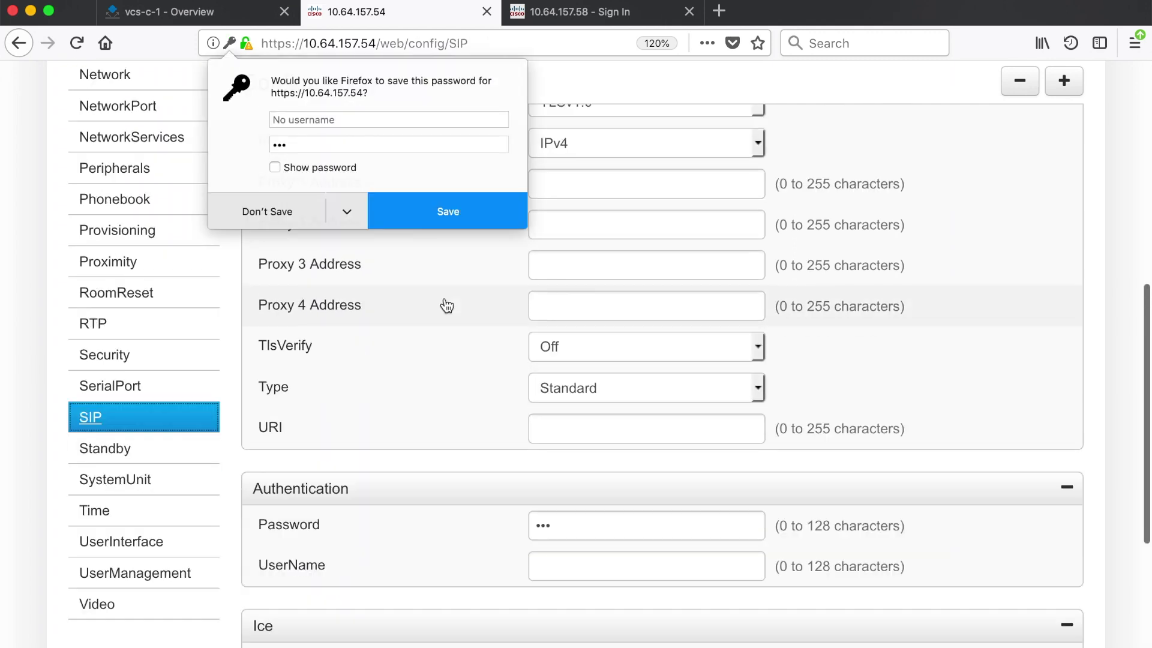
left_click(447, 306)
scroll(477, 196, "up", 3)
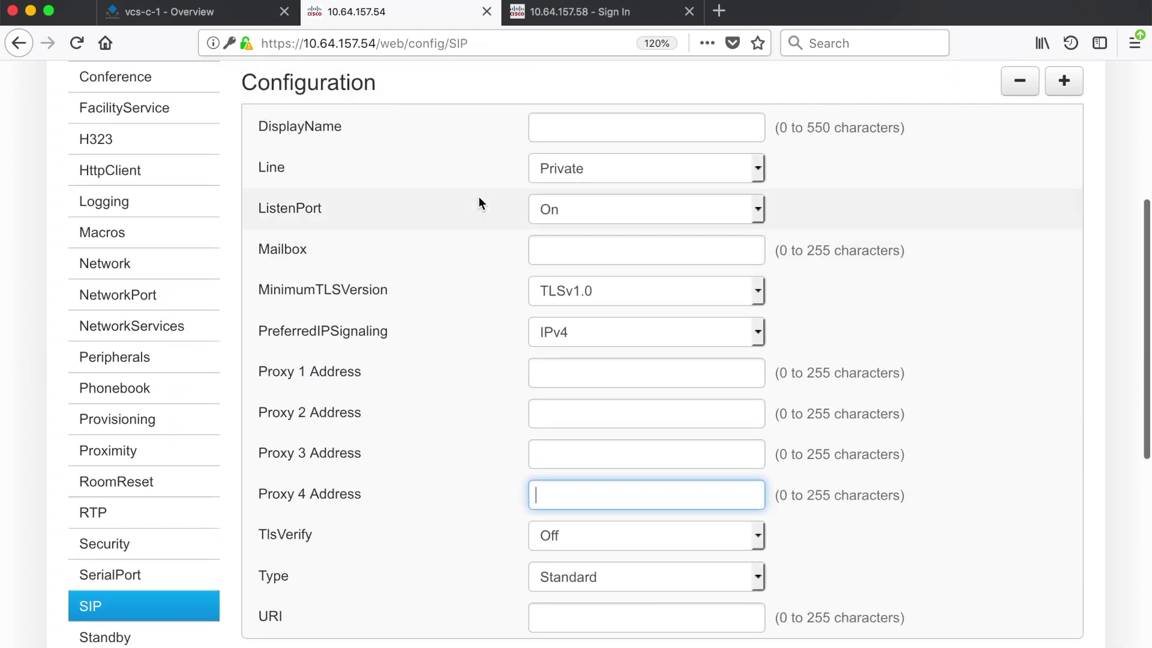
scroll(478, 196, "up", 3)
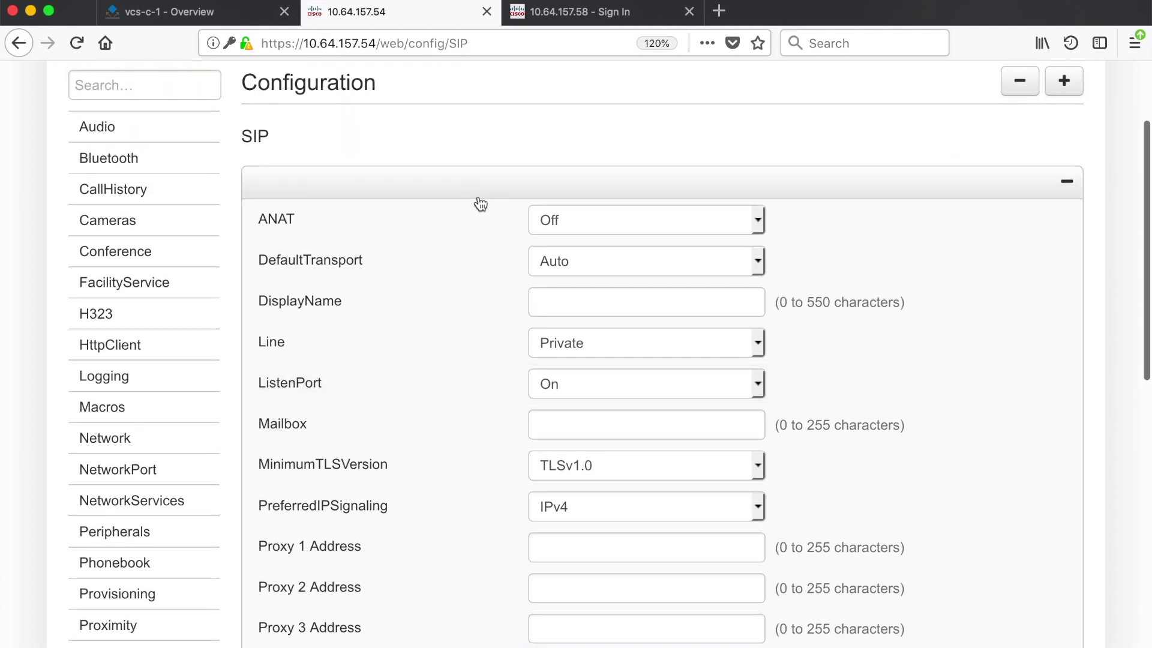
left_click(656, 304)
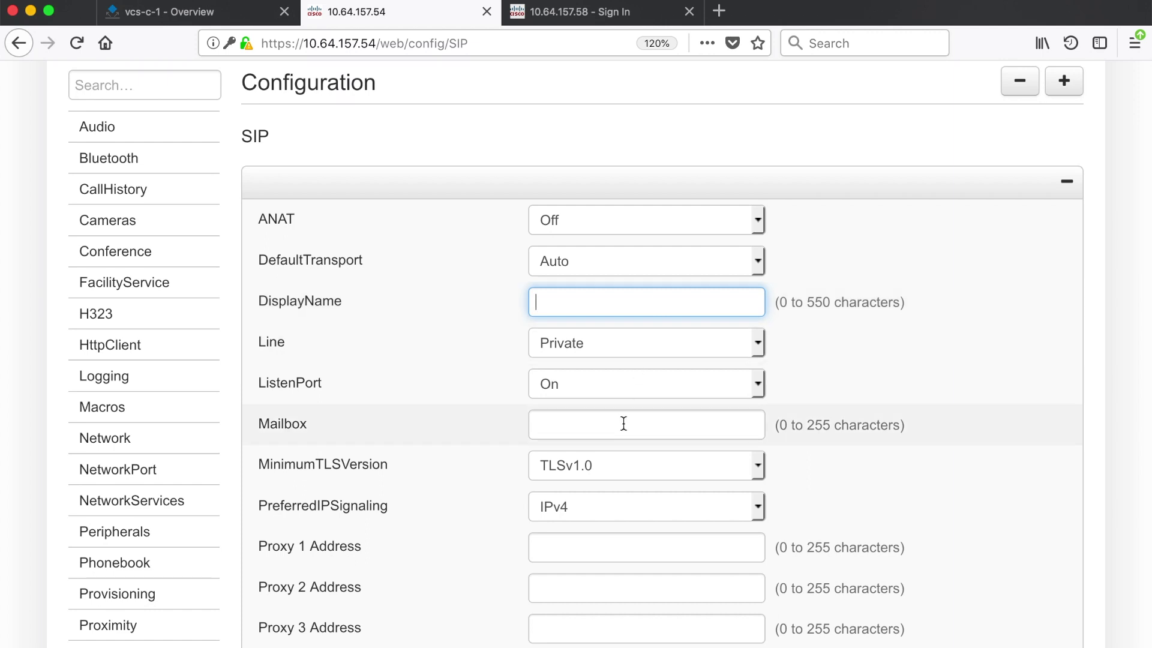
scroll(624, 423, "down", 5)
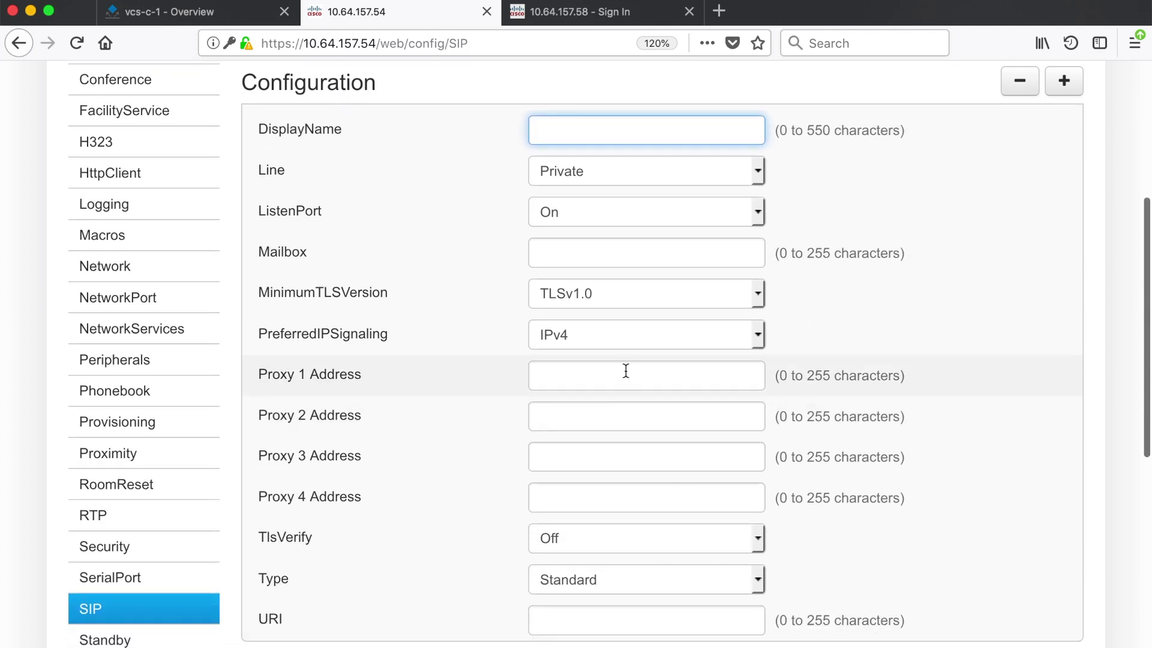
left_click(631, 384)
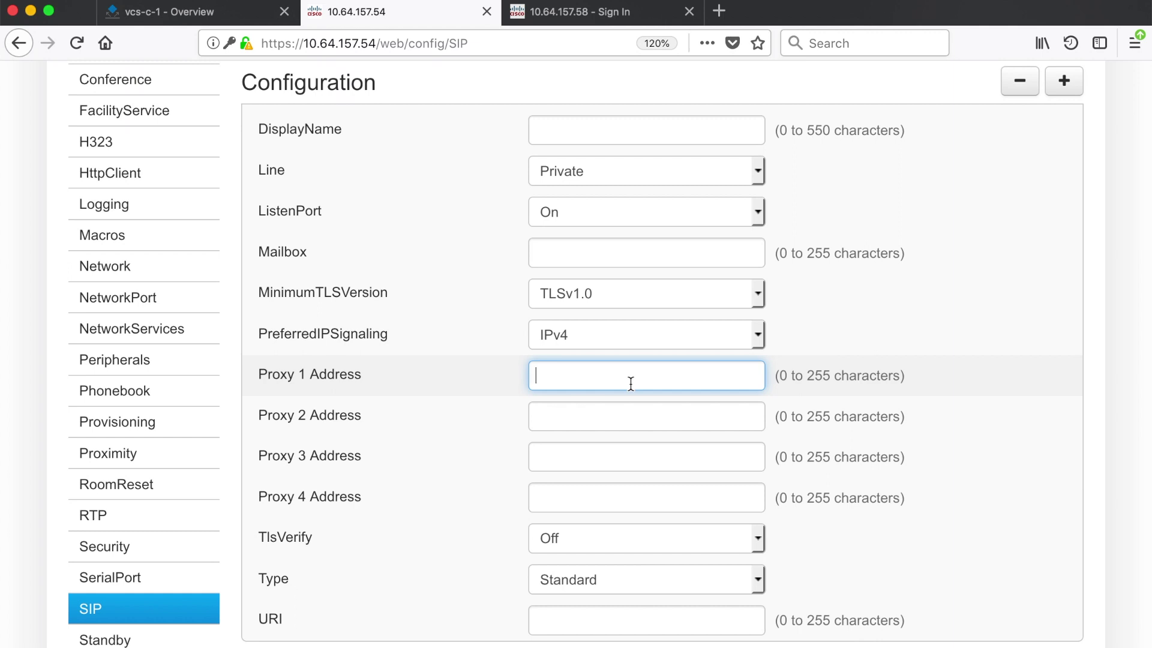
left_click(133, 21)
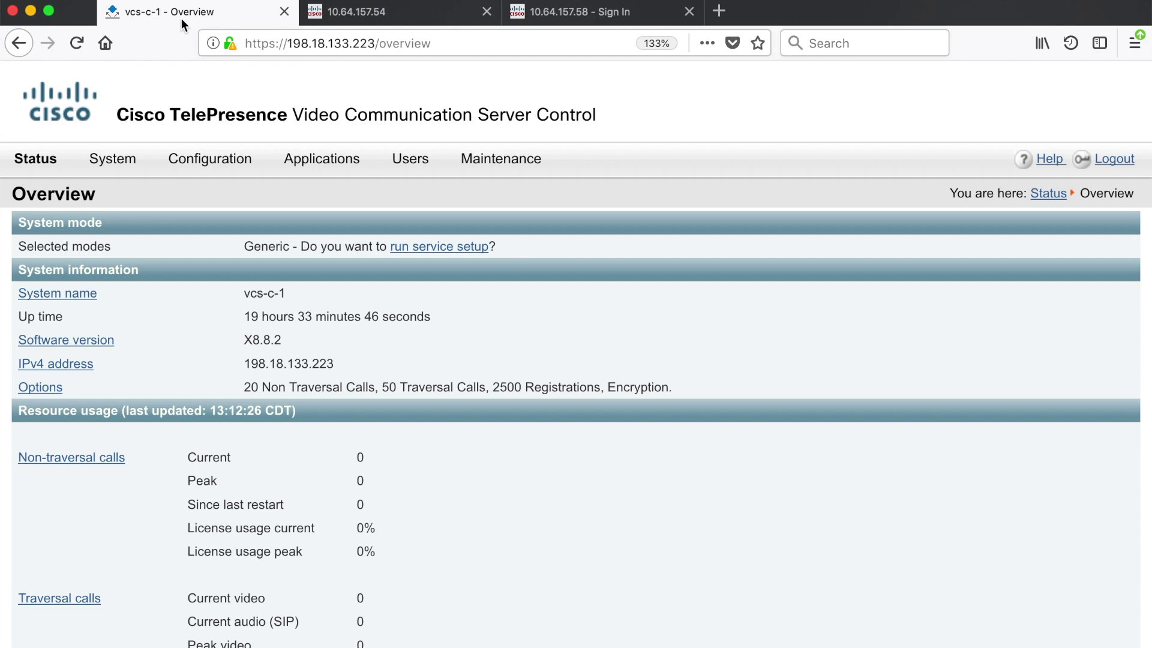
Copy the VCS address 198.18.133.223 from the vcs-c-1 overview's address bar
left_click_drag(284, 42, 376, 42)
key("super+c")
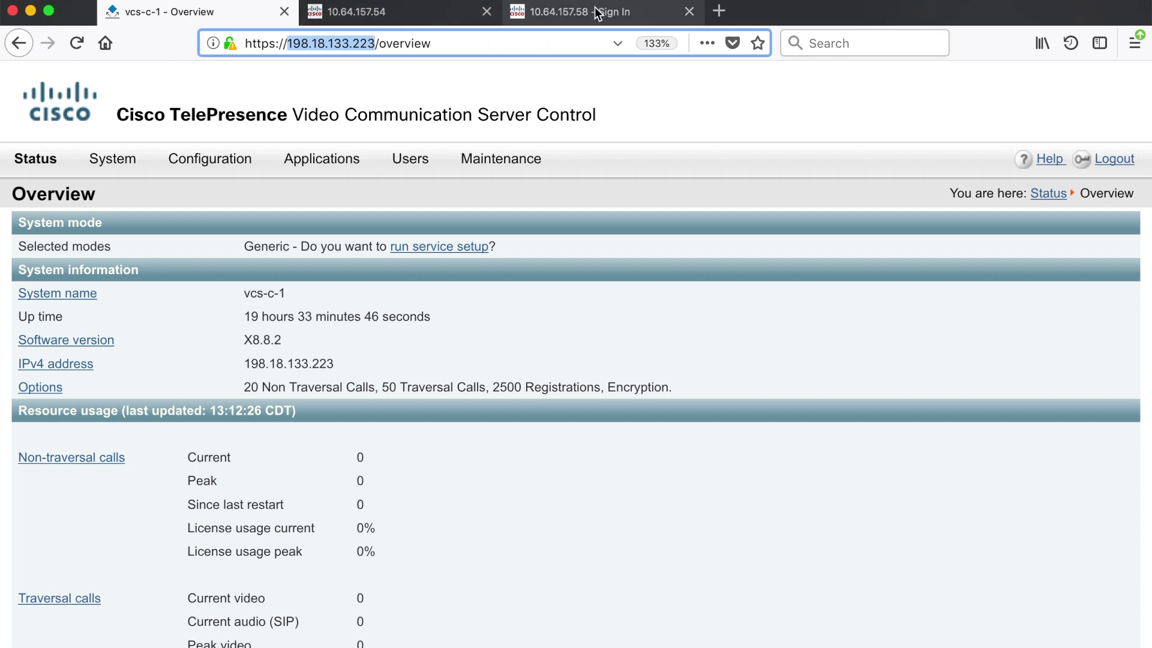
Paste 198.18.133.223 into the endpoint's SIP Proxy 1 Address
left_click(468, 12)
left_click(582, 375)
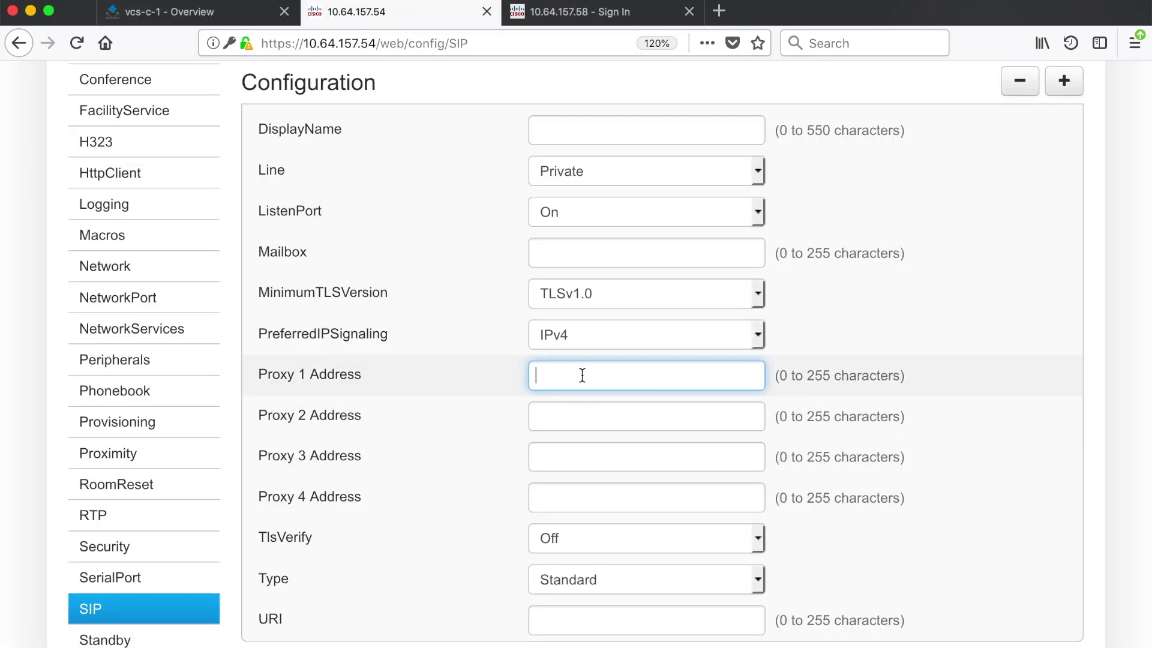
key("super+v")
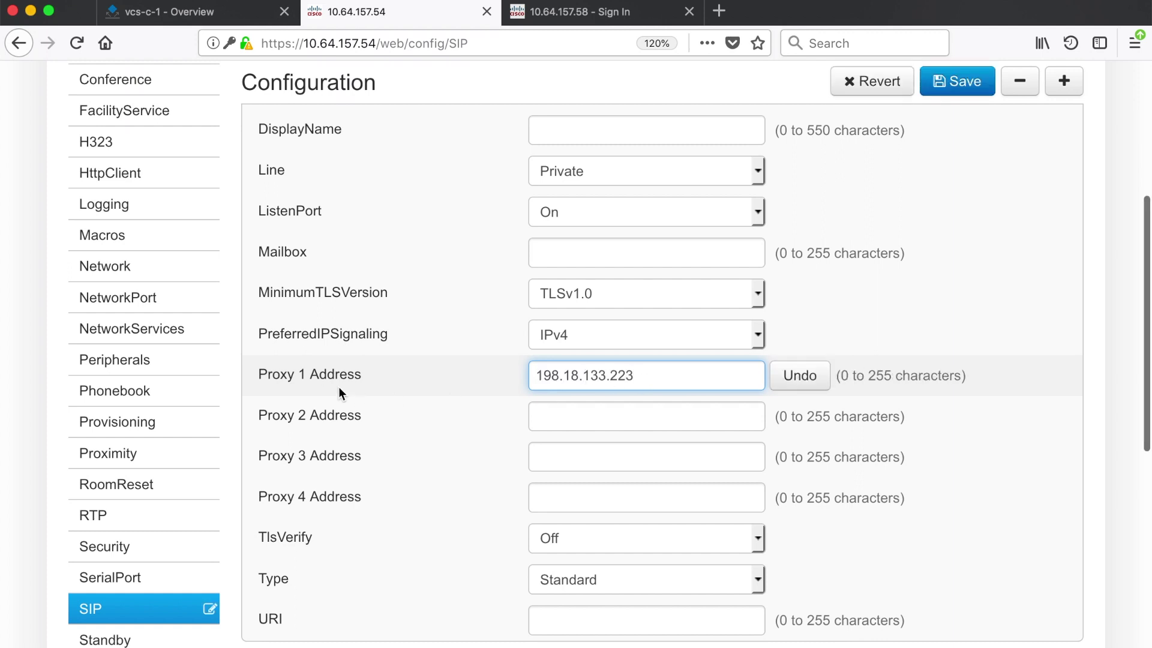
scroll(461, 388, "down", 3)
scroll(460, 388, "down", 2)
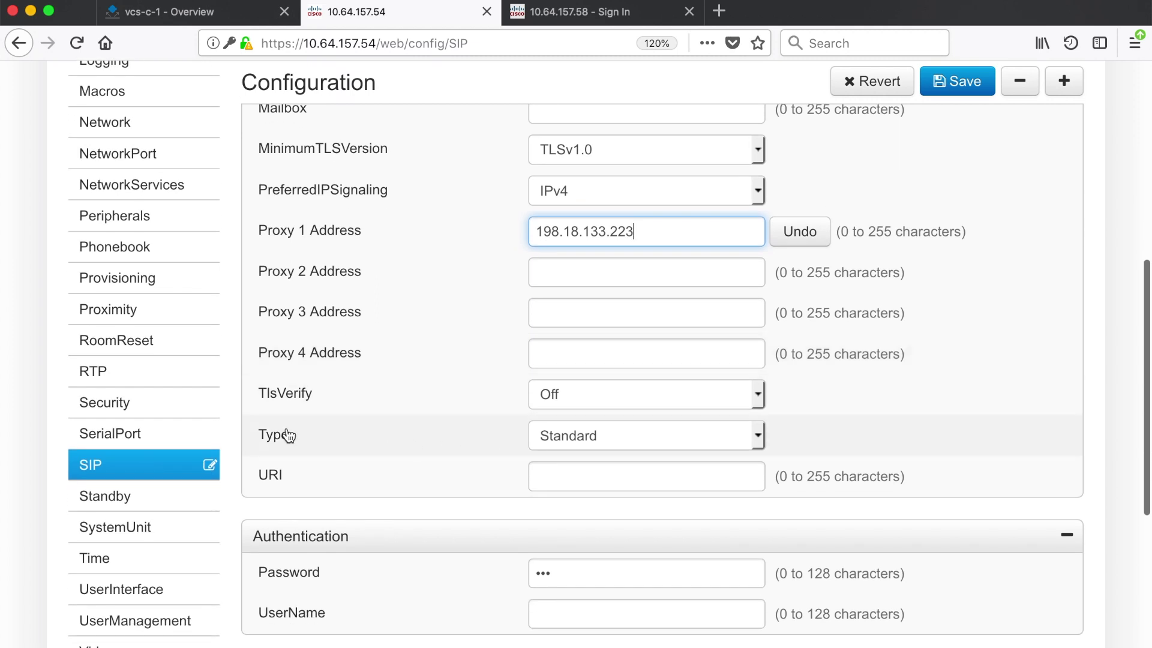
Keep SIP Type at Standard and begin the URI as 4001@
left_click(640, 441)
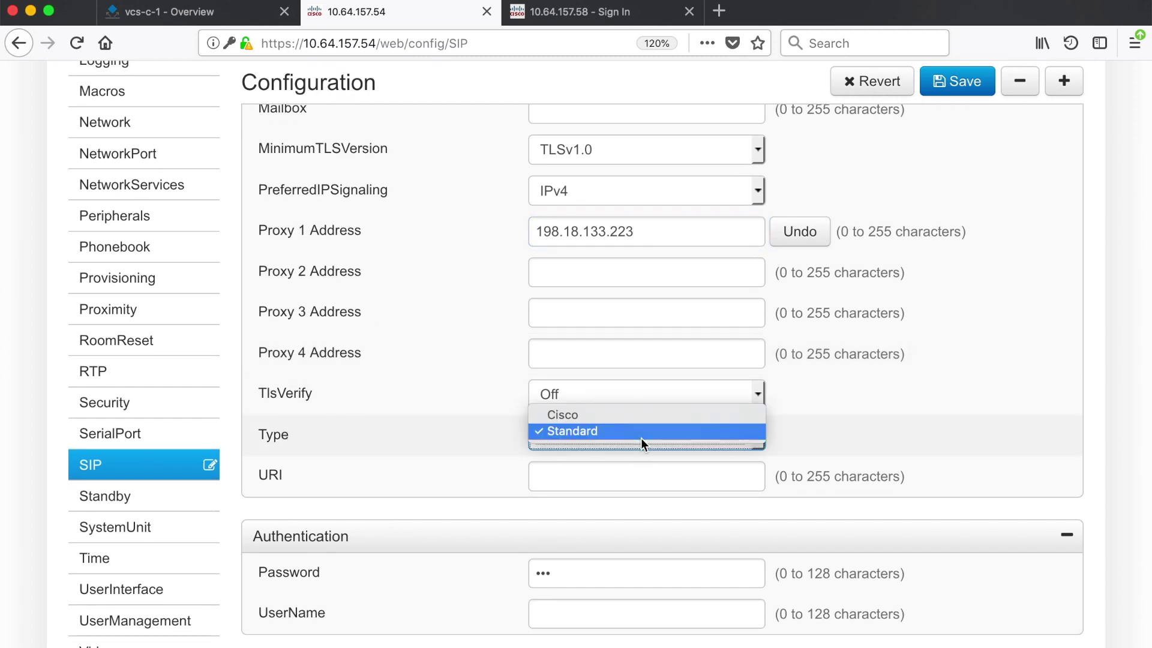
left_click(639, 437)
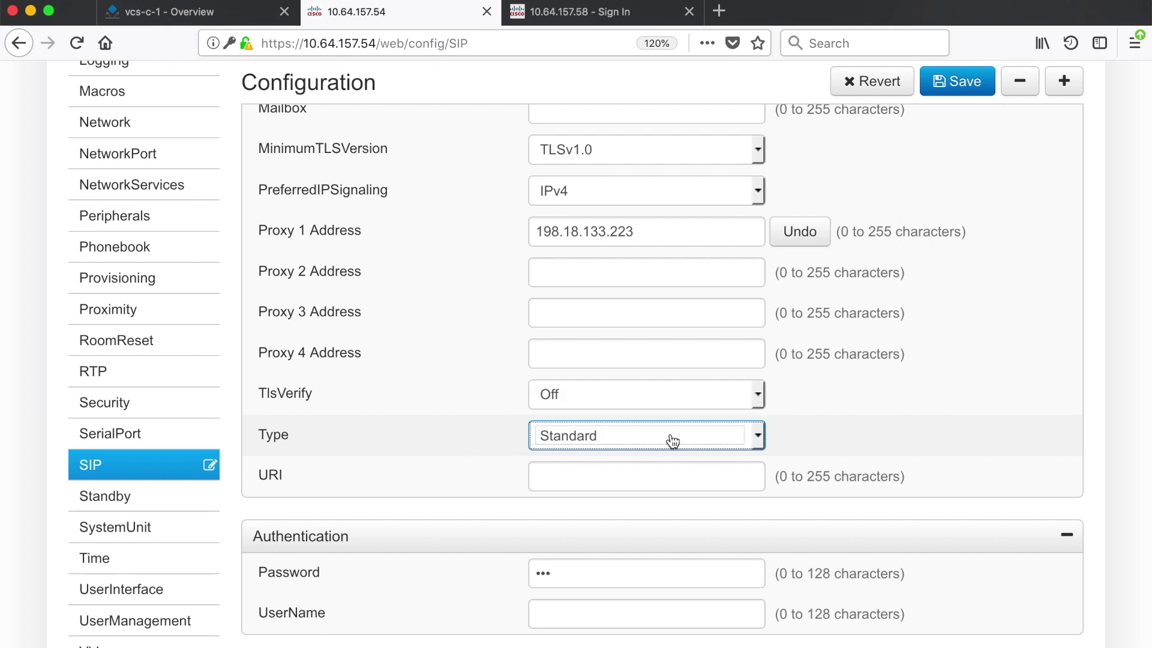
left_click(624, 476)
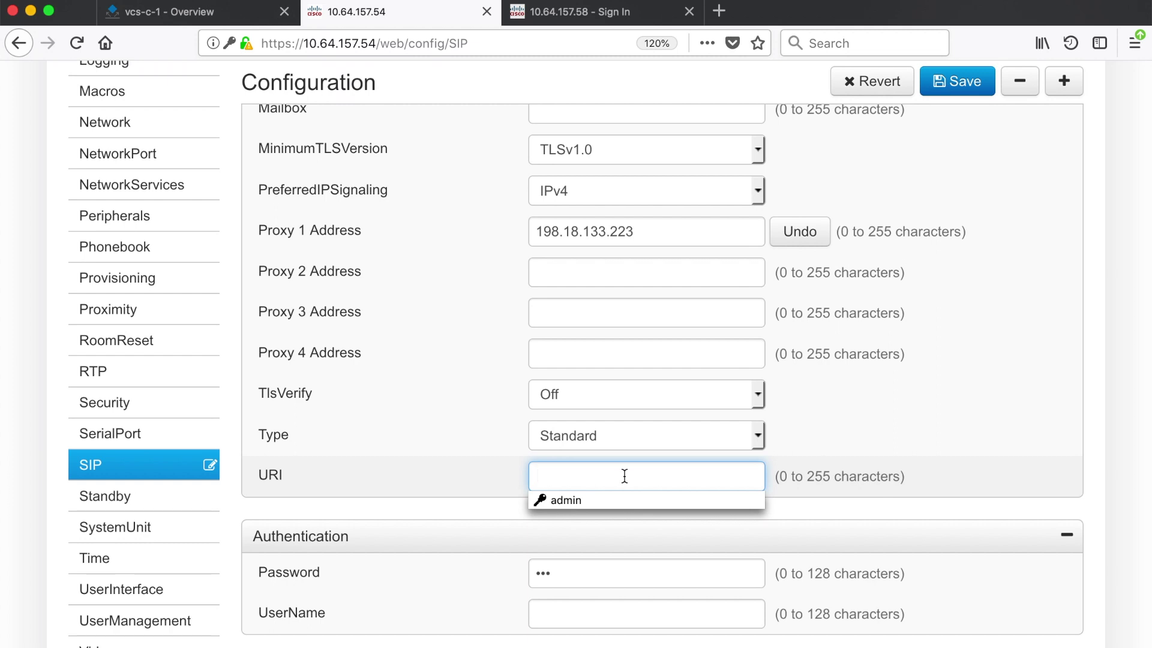
type("4001")
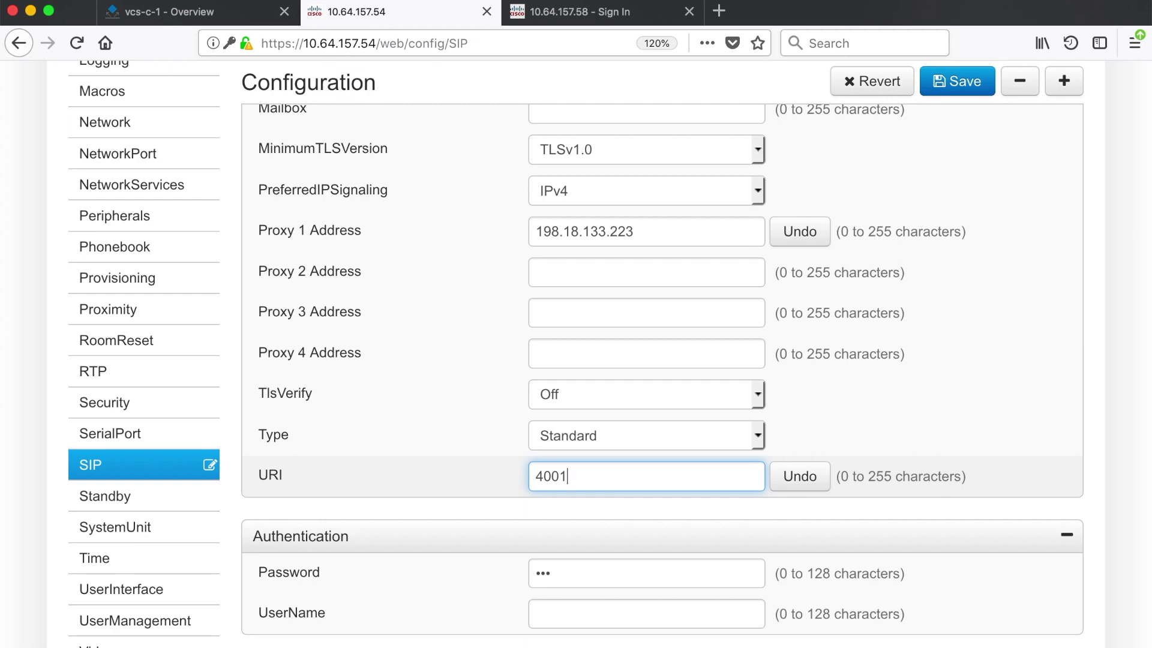
type("@")
Check the vcs-c-1 Configuration > Domains page lists dcloud.cisco.com, then return to the endpoint's SIP settings
left_click(137, 14)
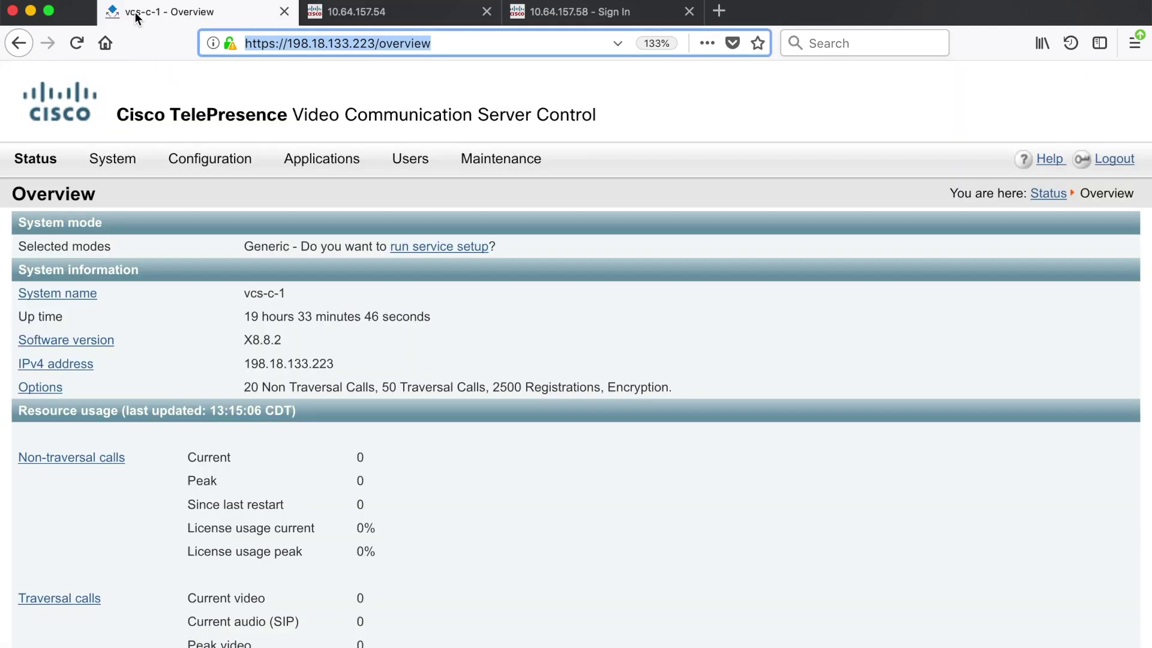
mouse_move(243, 163)
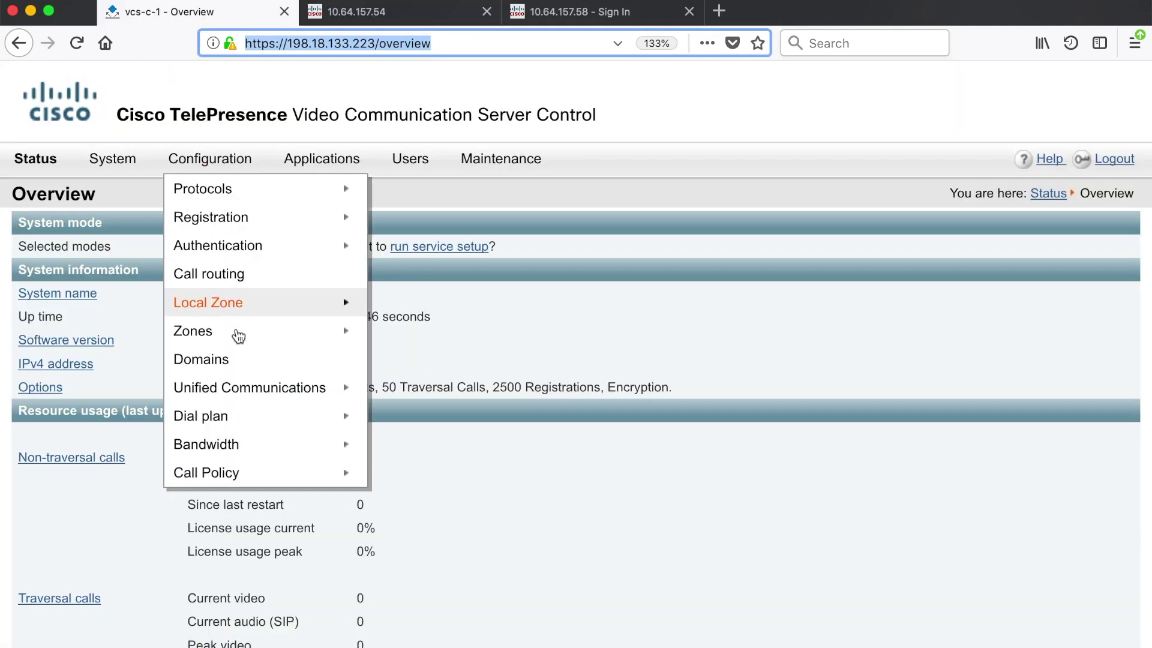
left_click(234, 363)
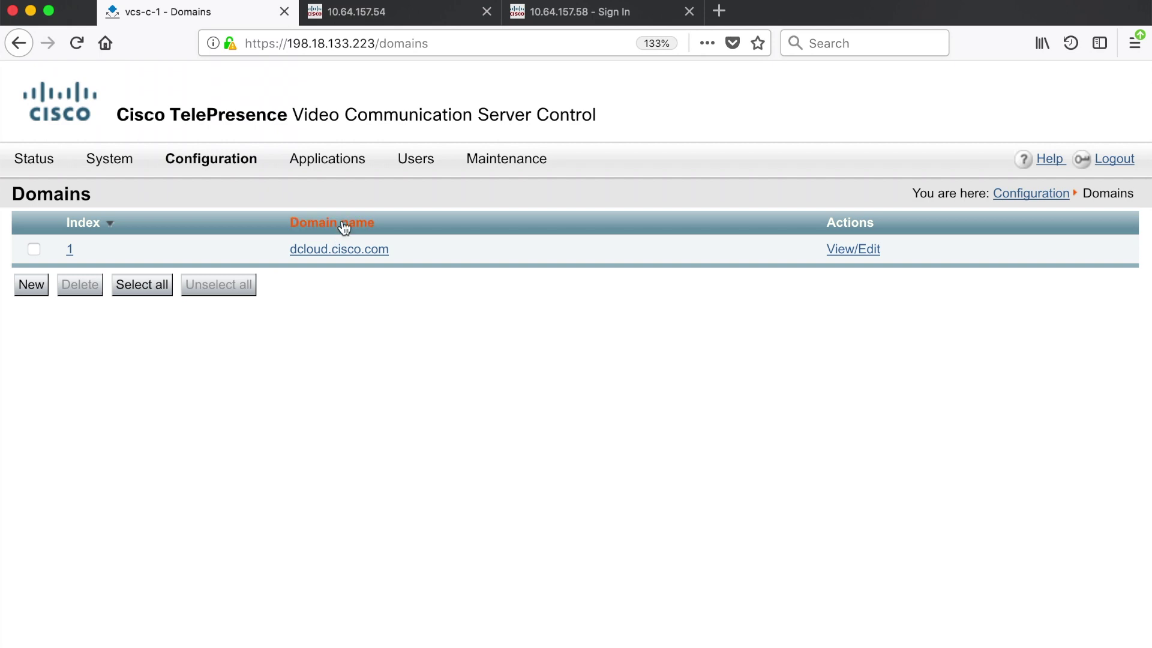
left_click(437, 22)
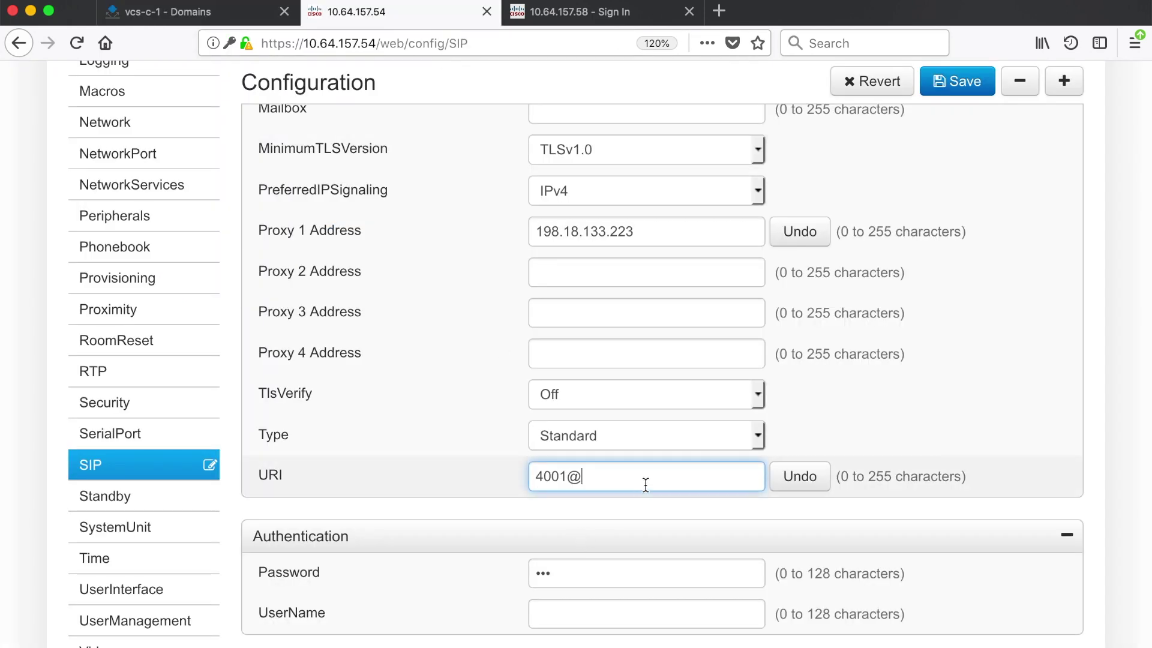
type("dcloud.cisco.com")
scroll(399, 474, "down", 5)
scroll(397, 471, "down", 2)
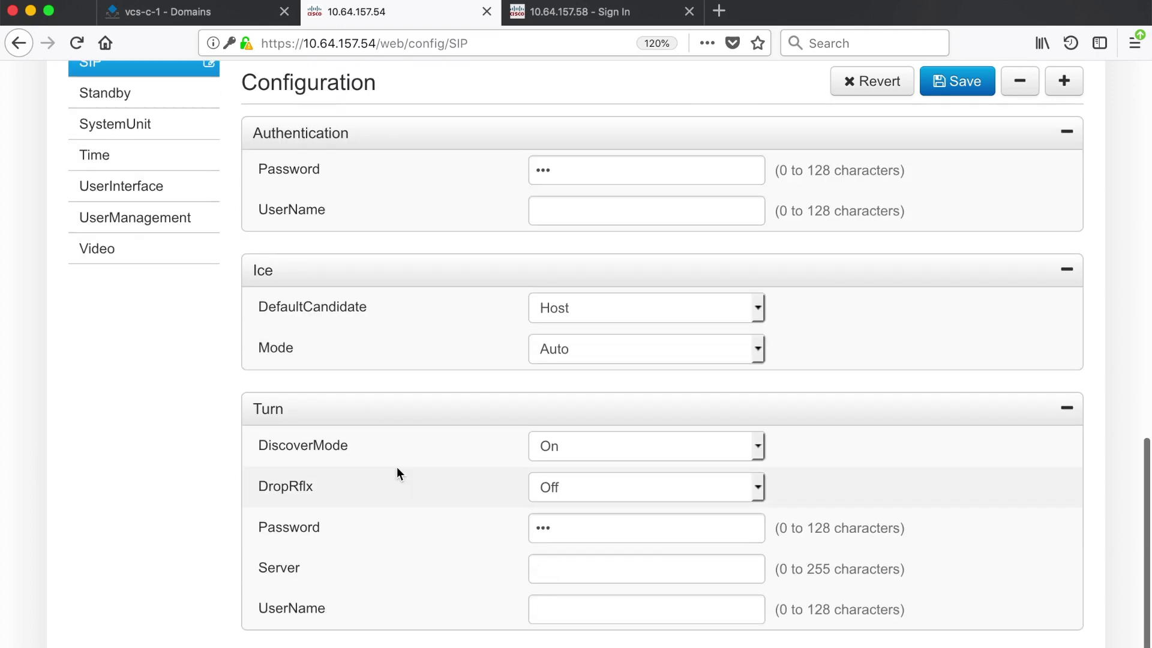
scroll(397, 470, "up", 10)
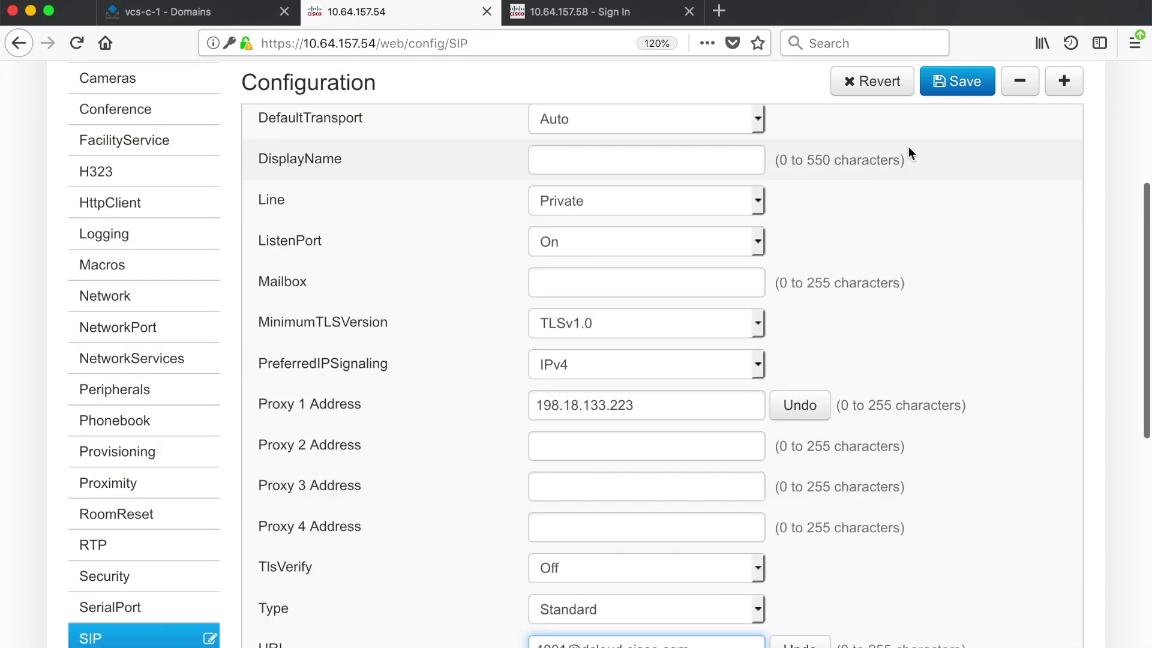
scroll(908, 150, "up", 3)
left_click(961, 138)
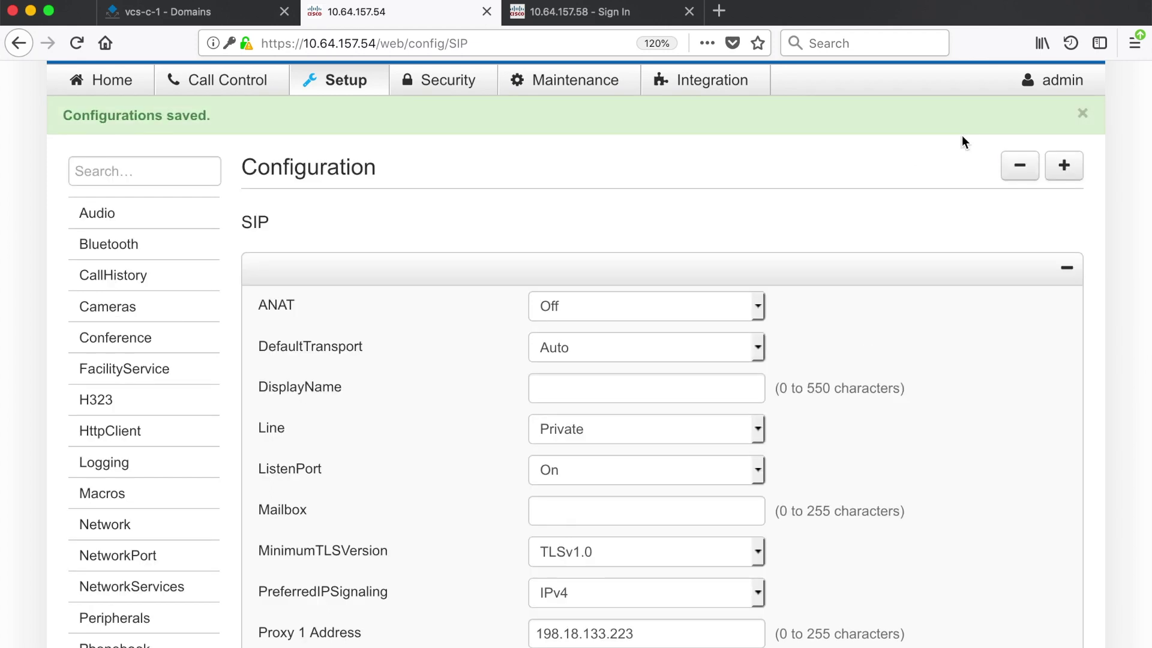
left_click(97, 86)
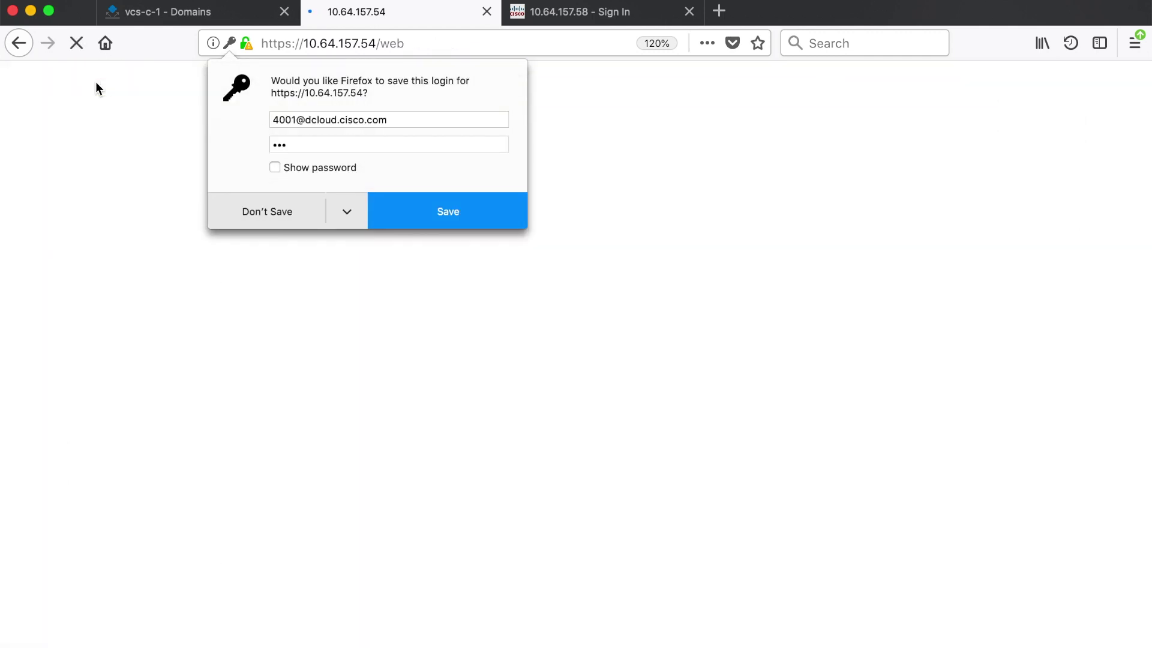
left_click(264, 213)
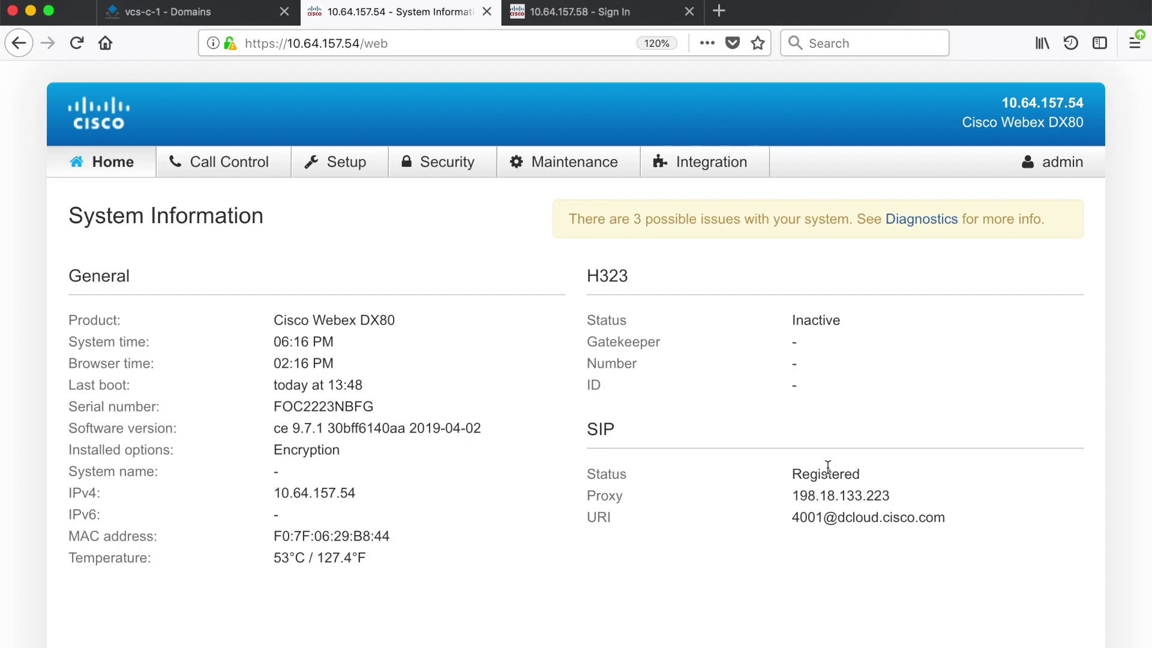
left_click_drag(790, 474, 868, 477)
left_click_drag(791, 496, 909, 497)
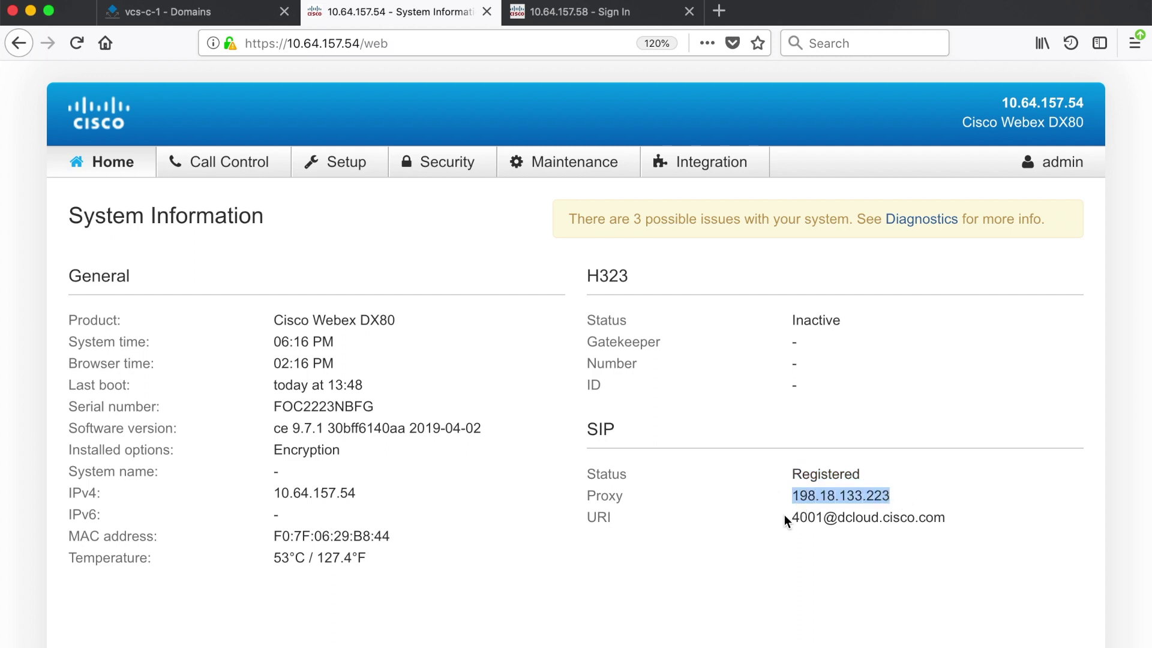
left_click_drag(791, 517, 945, 519)
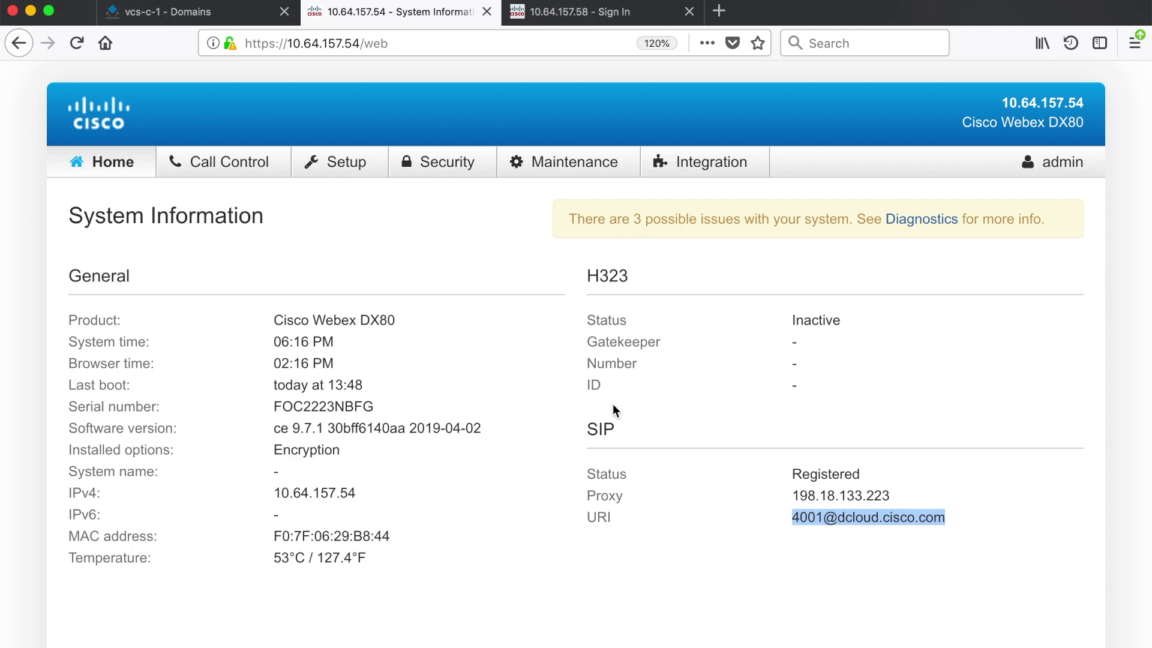
left_click(192, 12)
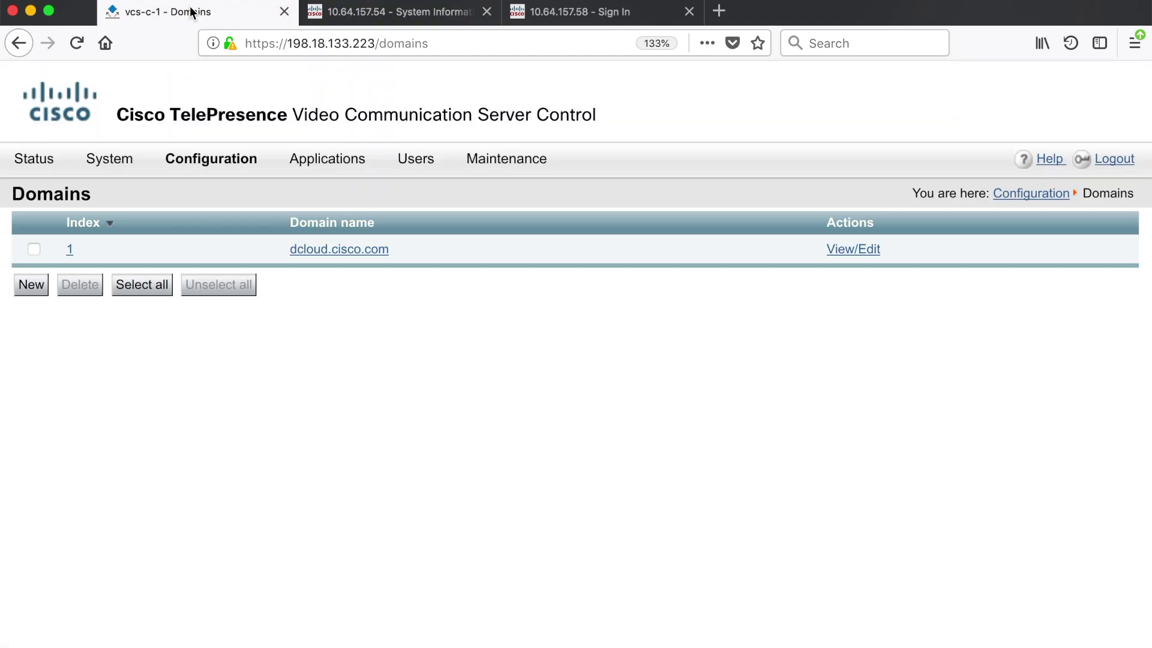
mouse_move(52, 165)
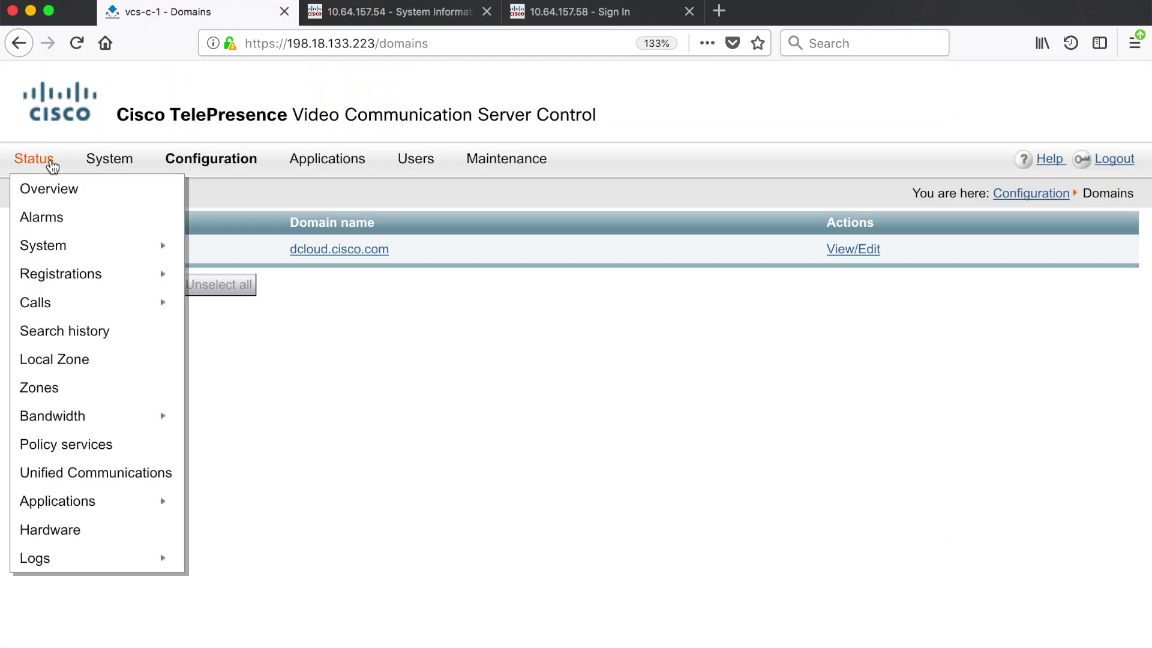
mouse_move(62, 274)
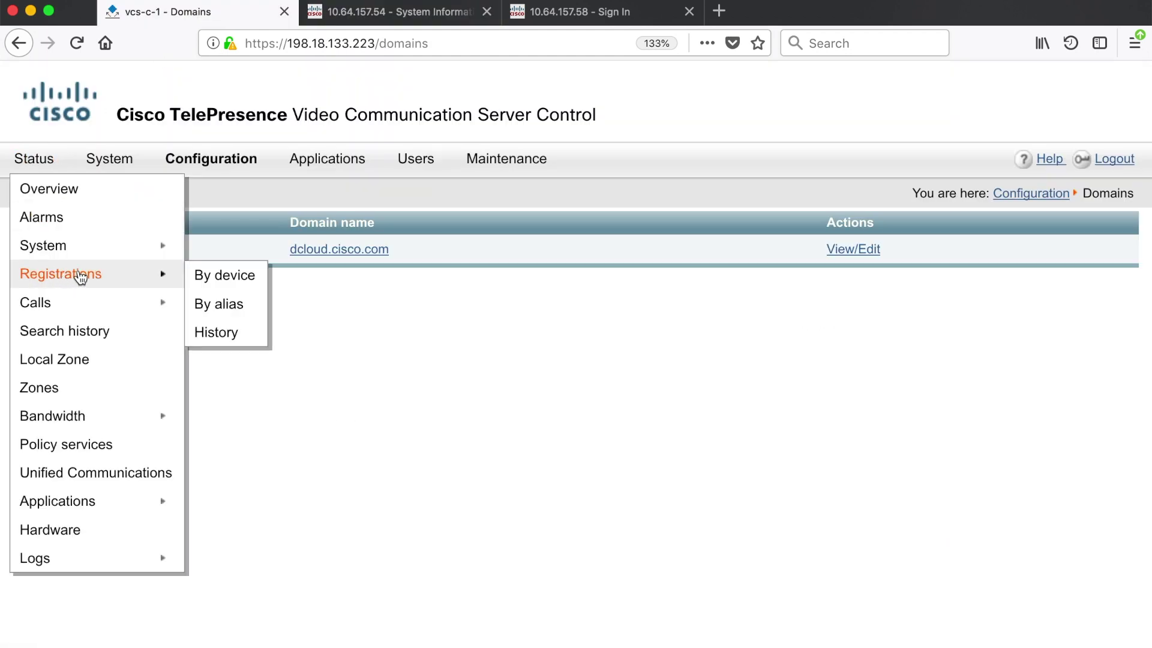
left_click(221, 278)
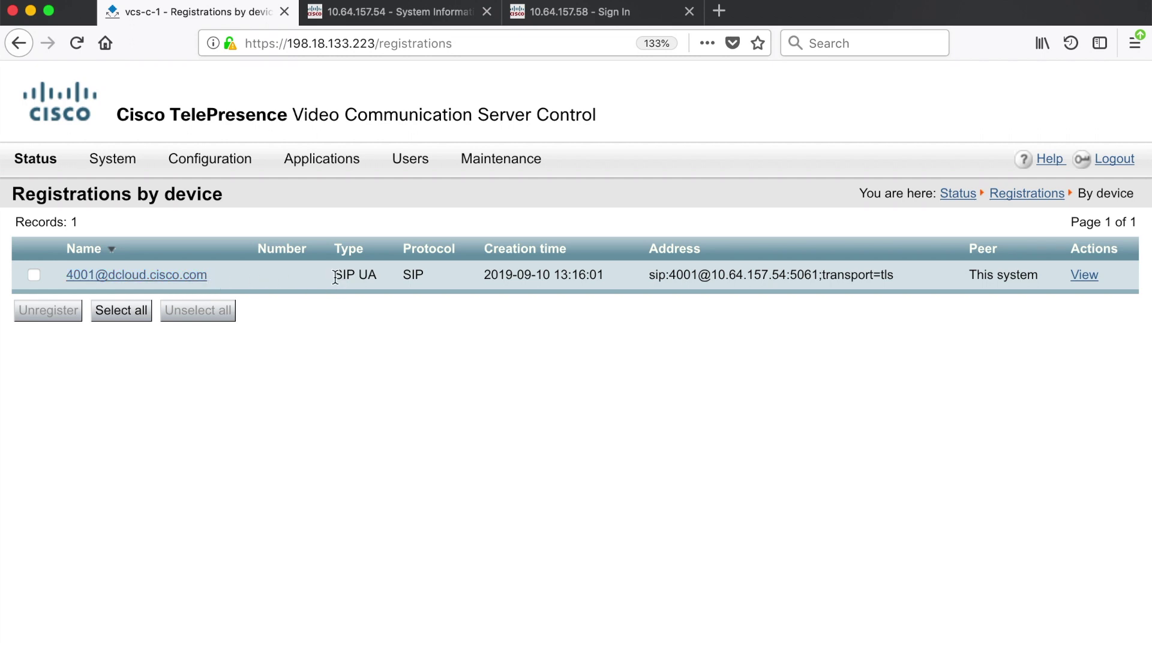
left_click_drag(334, 277, 378, 276)
left_click_drag(670, 275, 898, 281)
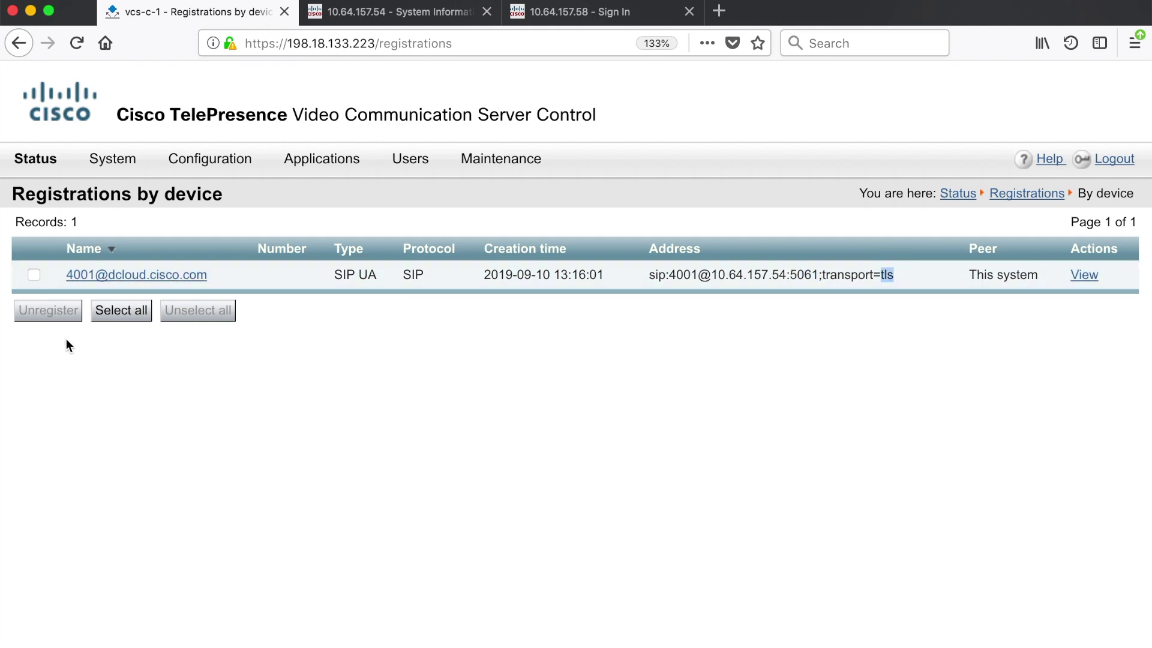
left_click(542, 18)
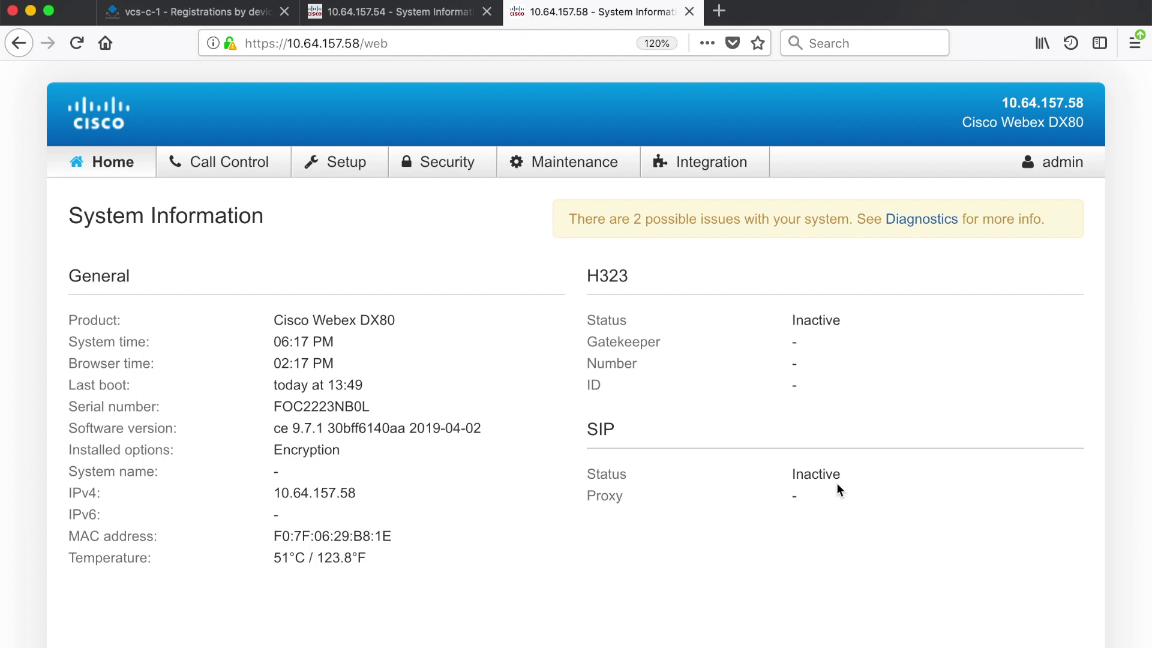
On 10.64.157.58, set NetworkServices H323 Mode to On and SIP Mode to Off, and save
double_click(366, 319)
left_click(343, 174)
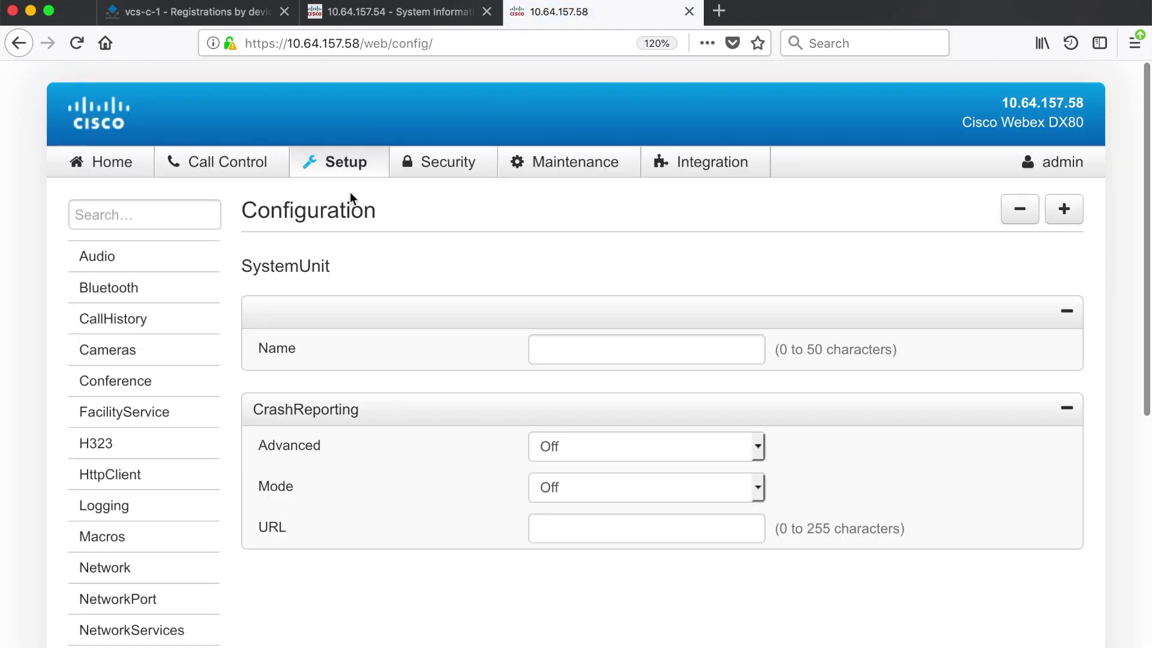
left_click(132, 630)
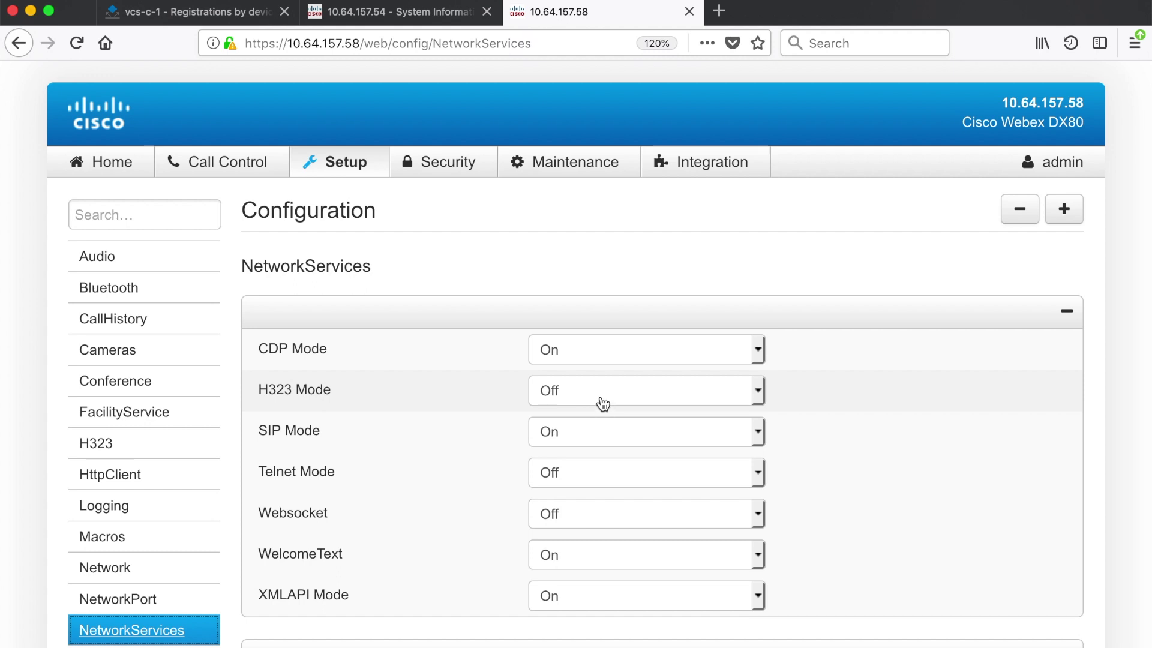
left_click(600, 396)
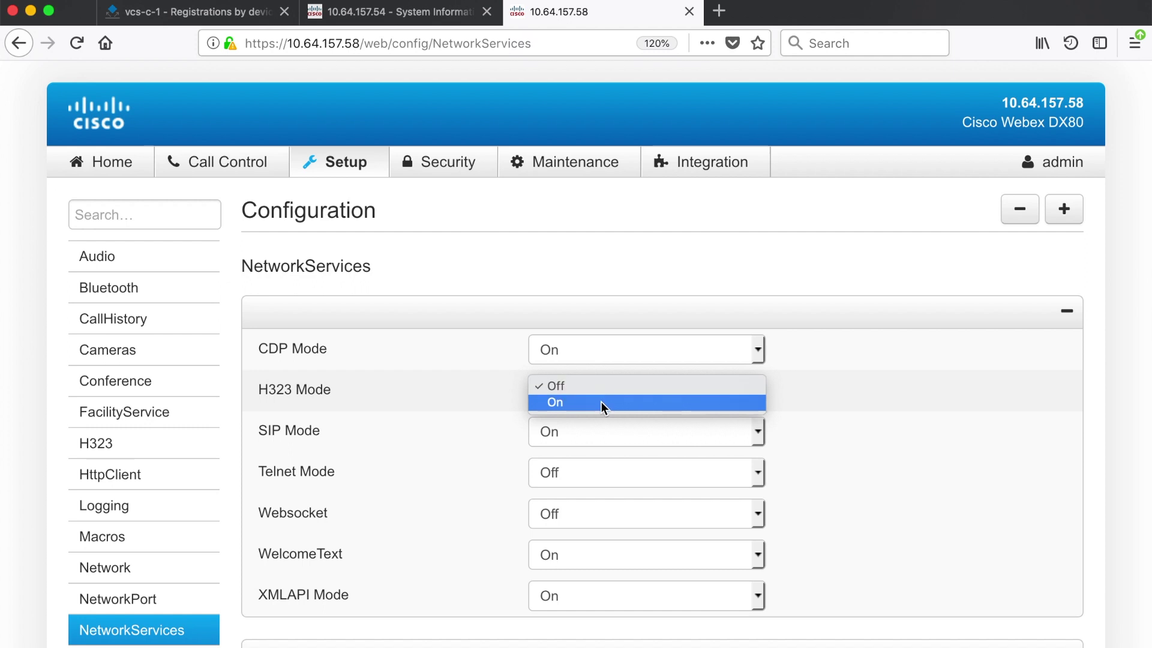
left_click(599, 401)
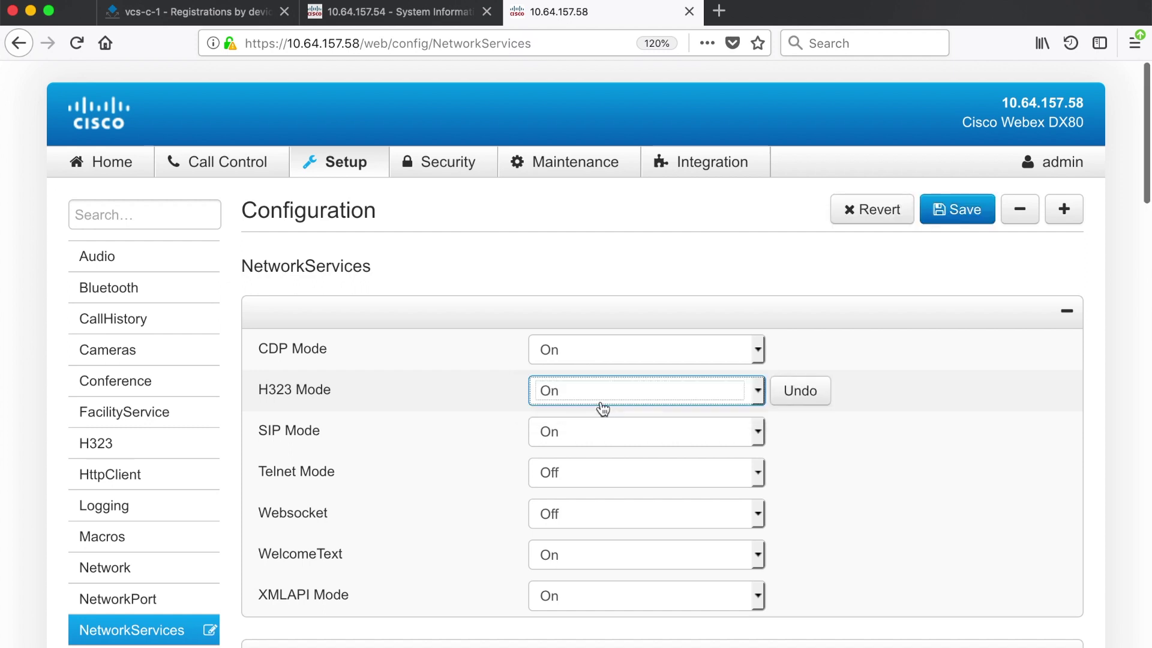
left_click(603, 437)
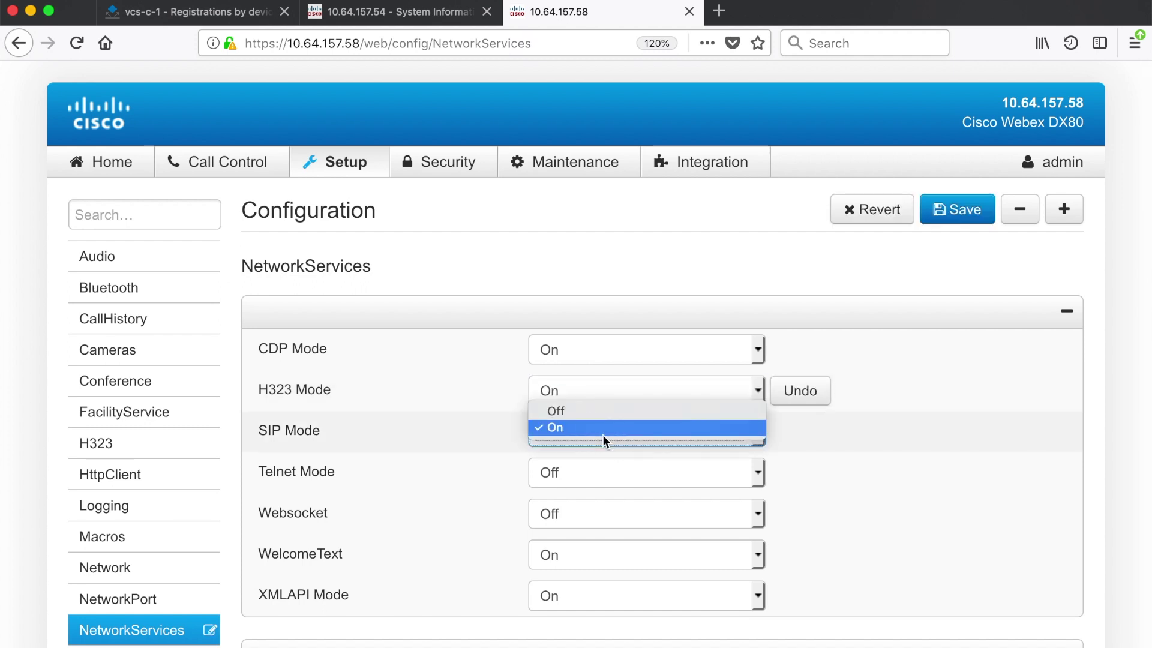
left_click(606, 413)
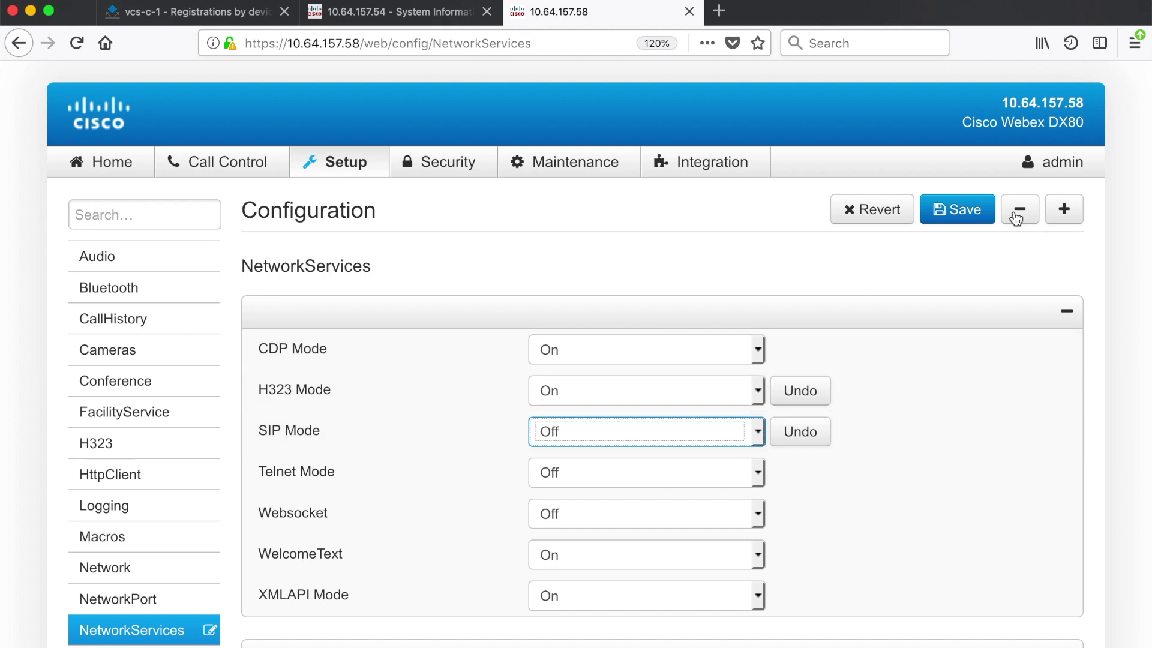
left_click(972, 213)
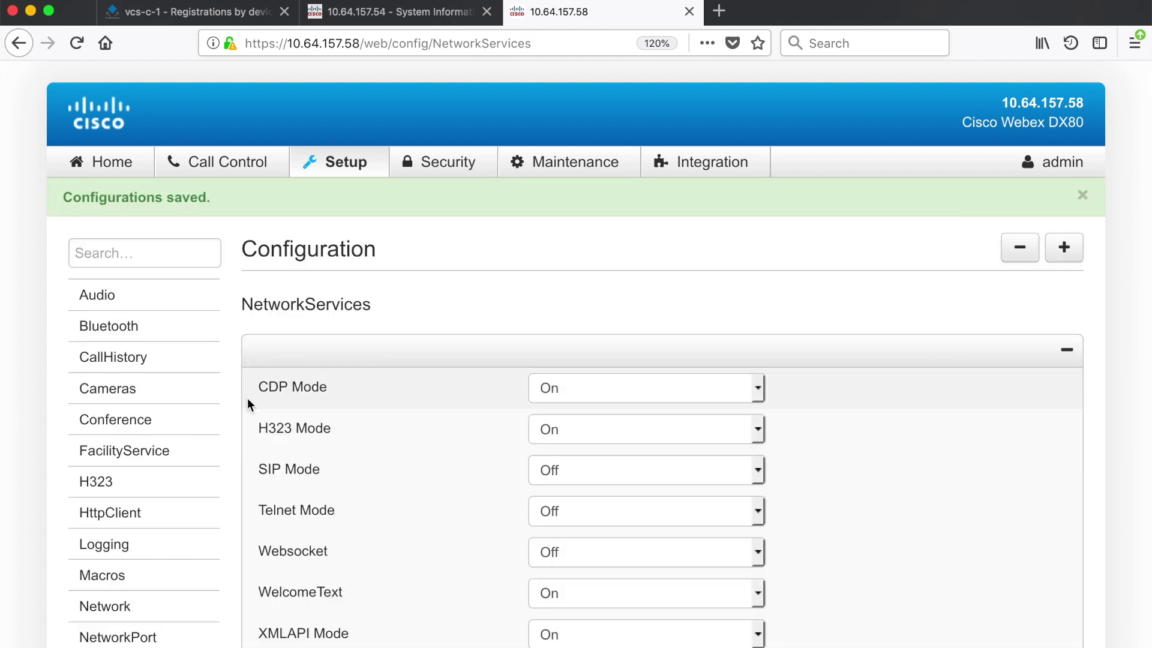
Change the Provisioning Mode to TMS and save the provisioning settings
scroll(150, 422, "down", 5)
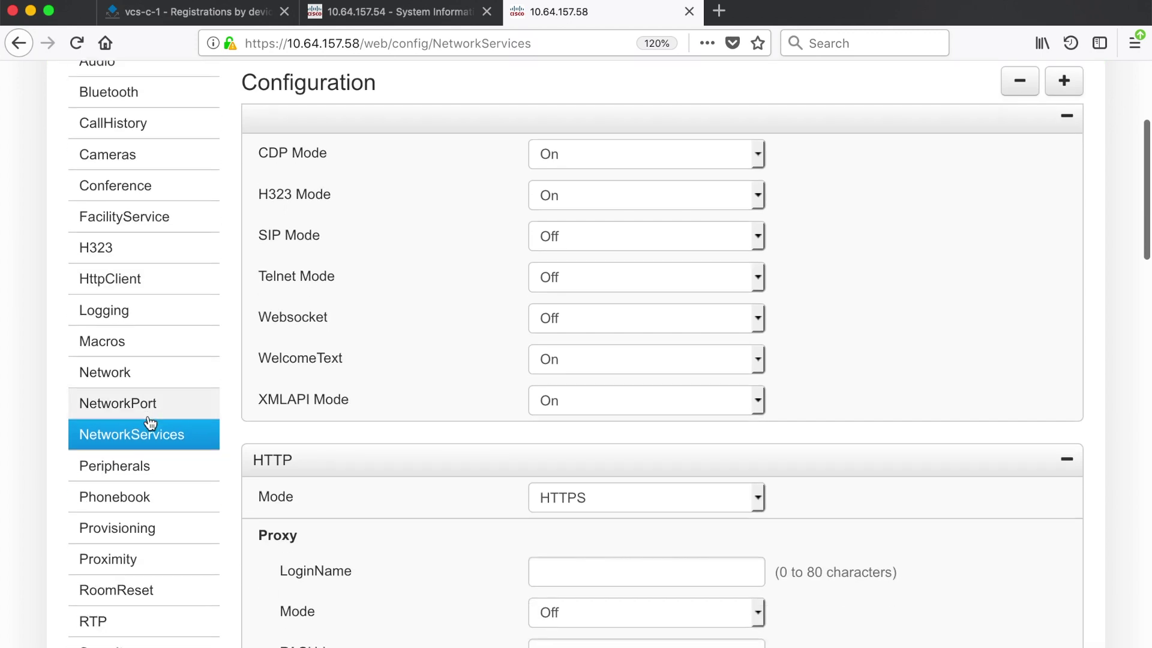
left_click(138, 531)
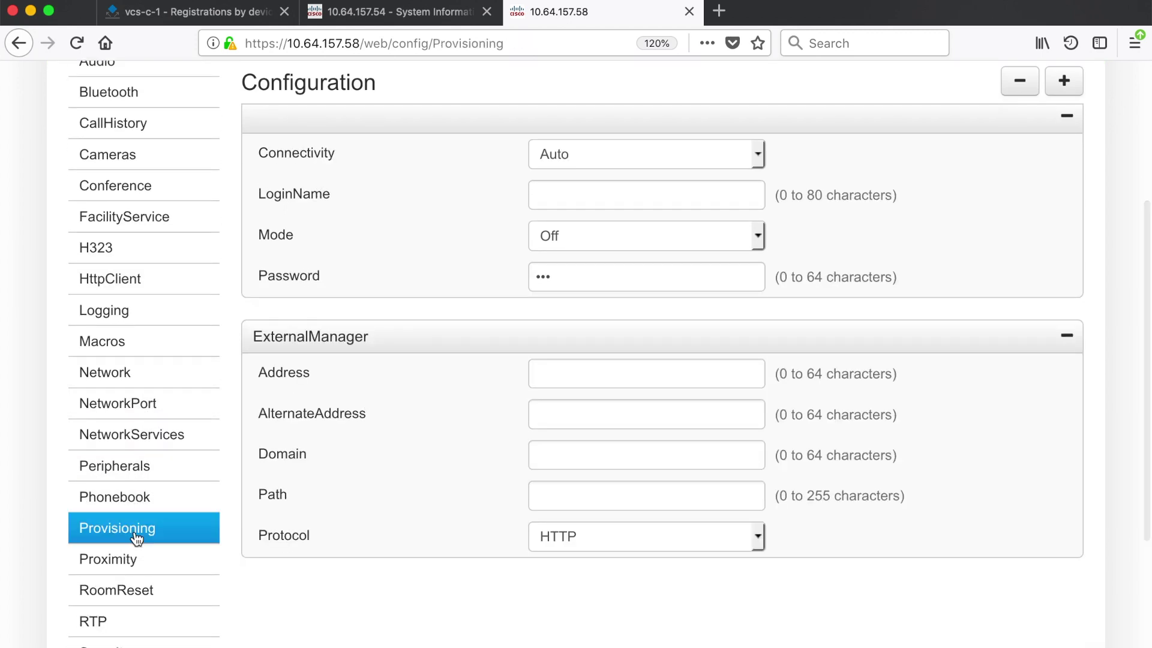
scroll(619, 226, "down", 1)
left_click(631, 198)
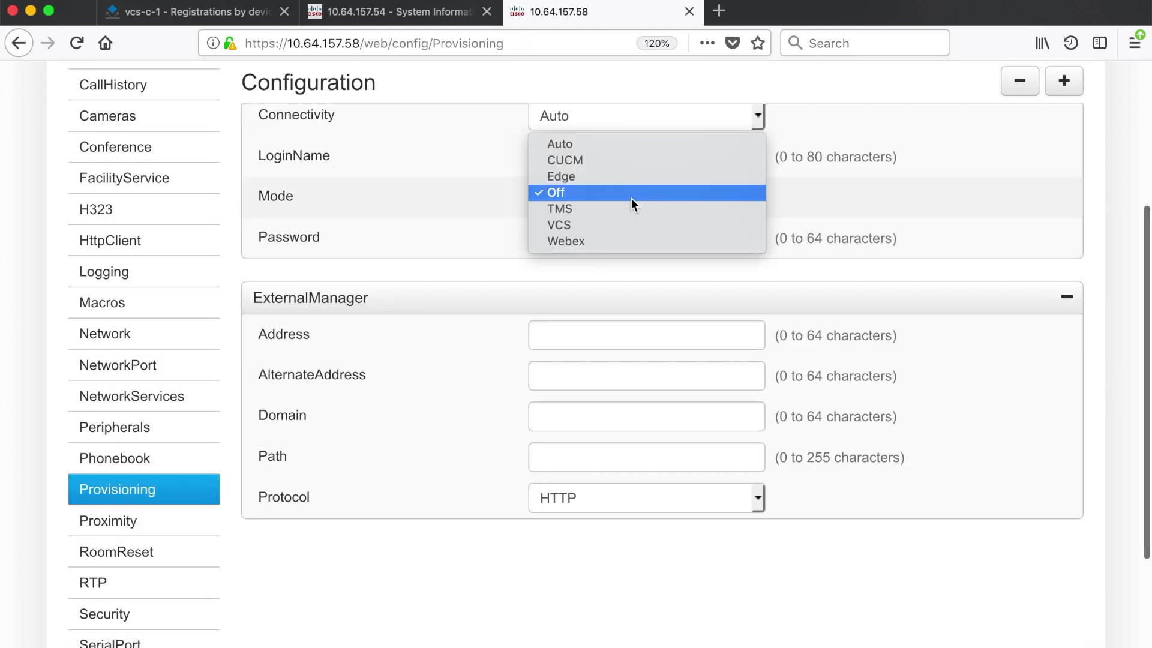
left_click(621, 231)
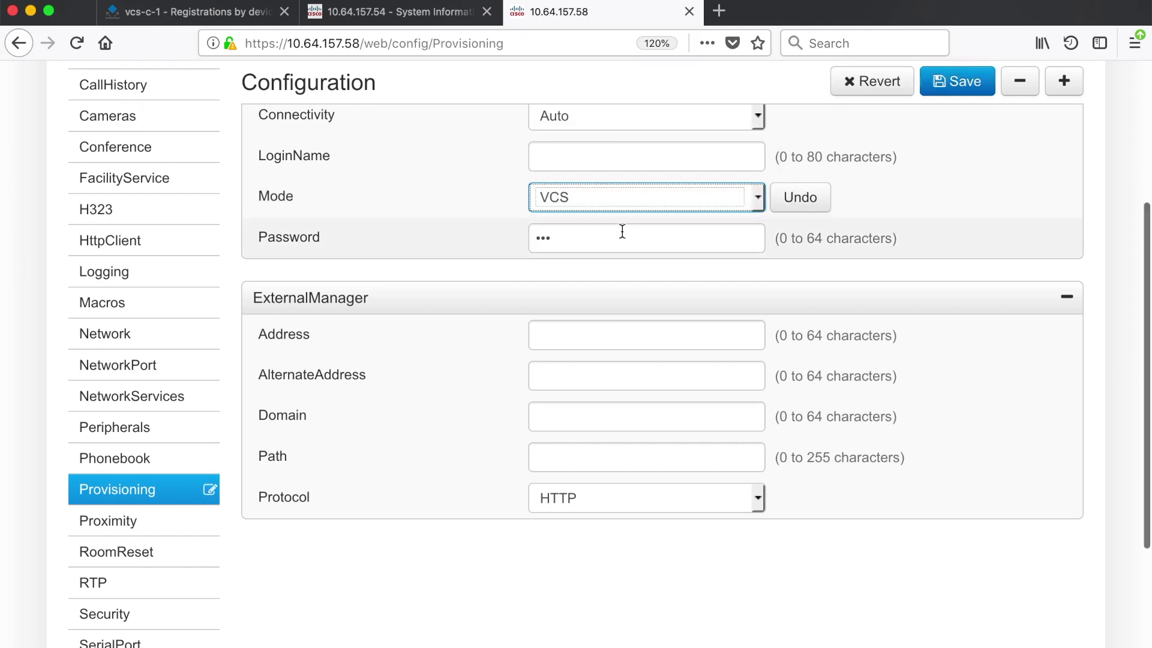
left_click(643, 195)
left_click(642, 181)
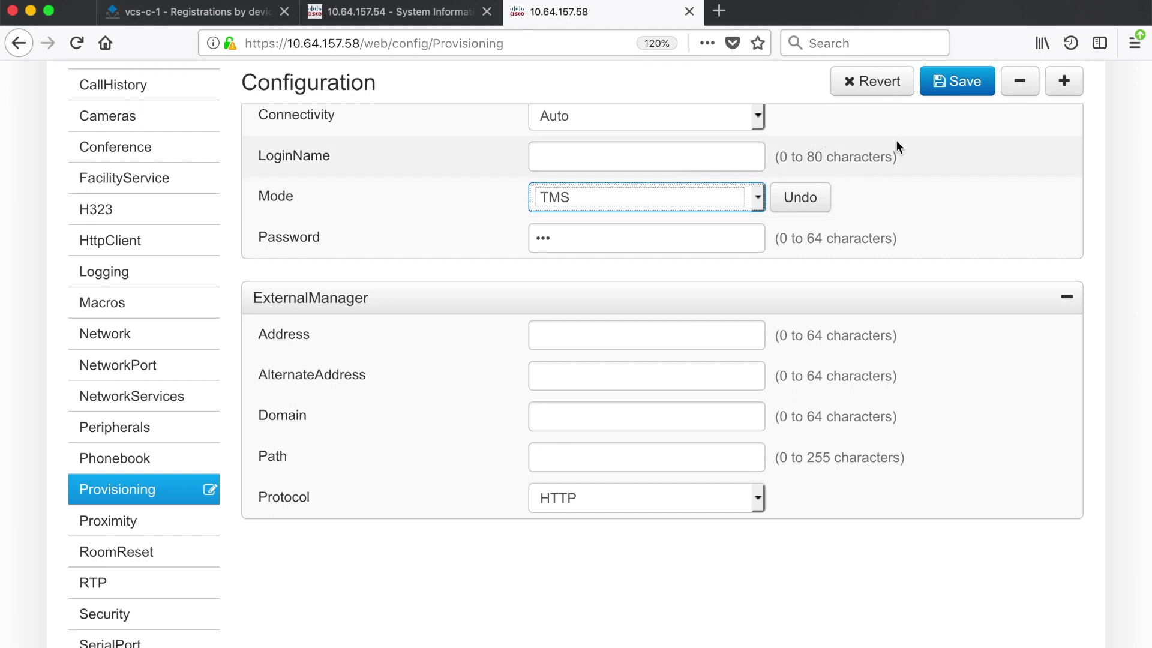
left_click(956, 84)
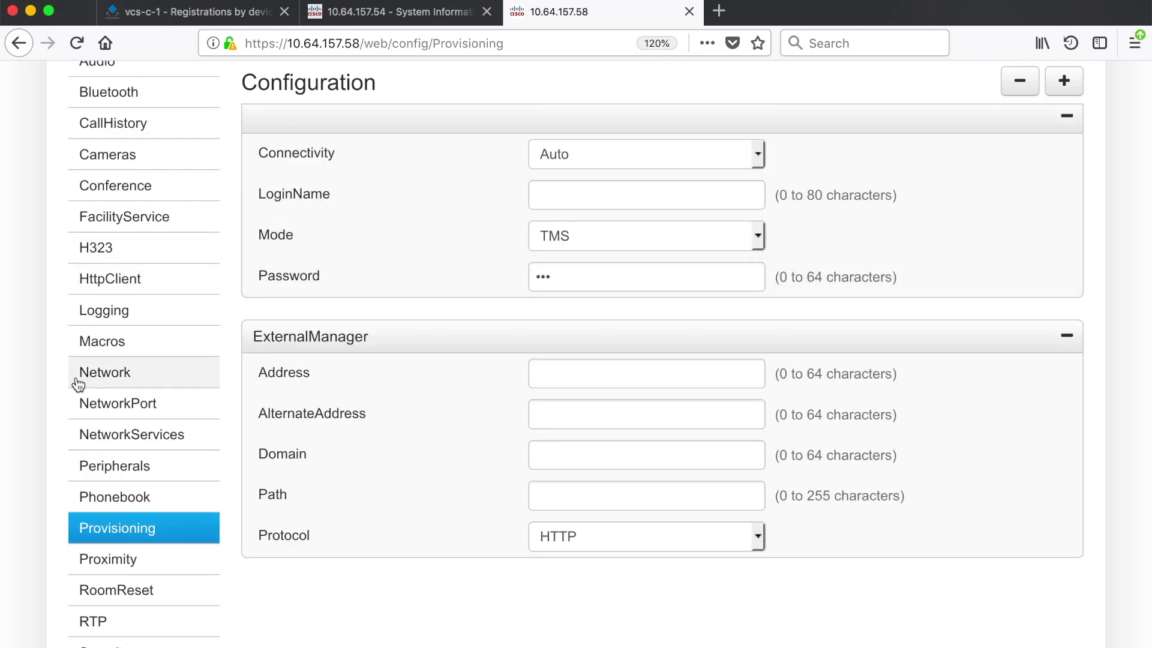
scroll(111, 255, "down", 1)
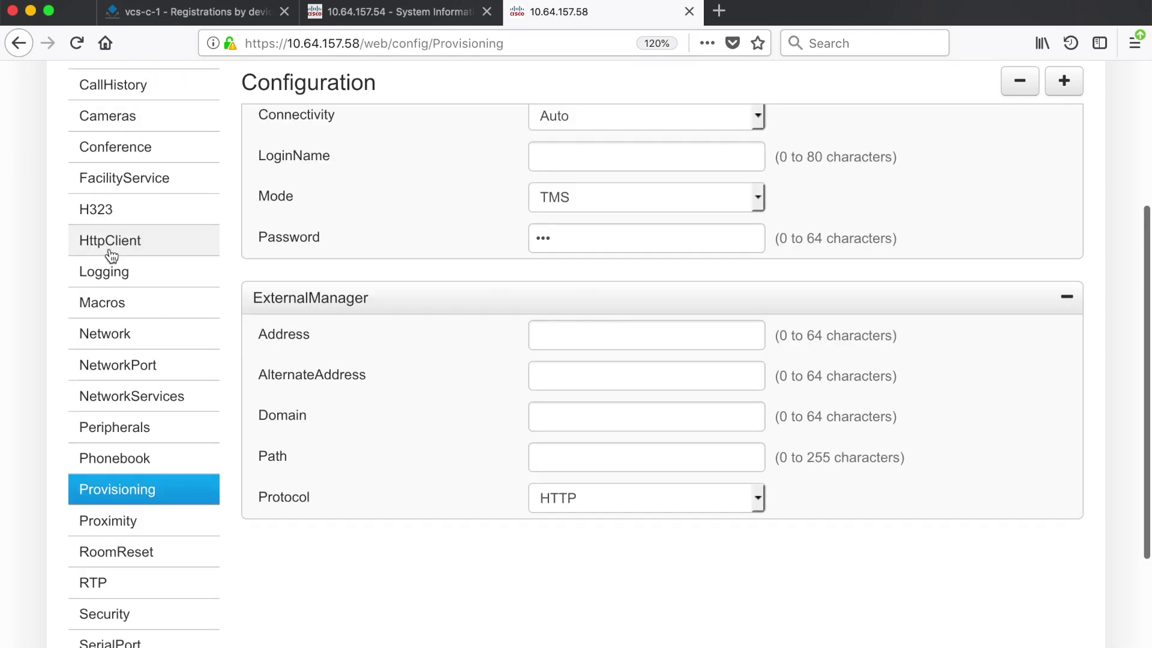
left_click(109, 210)
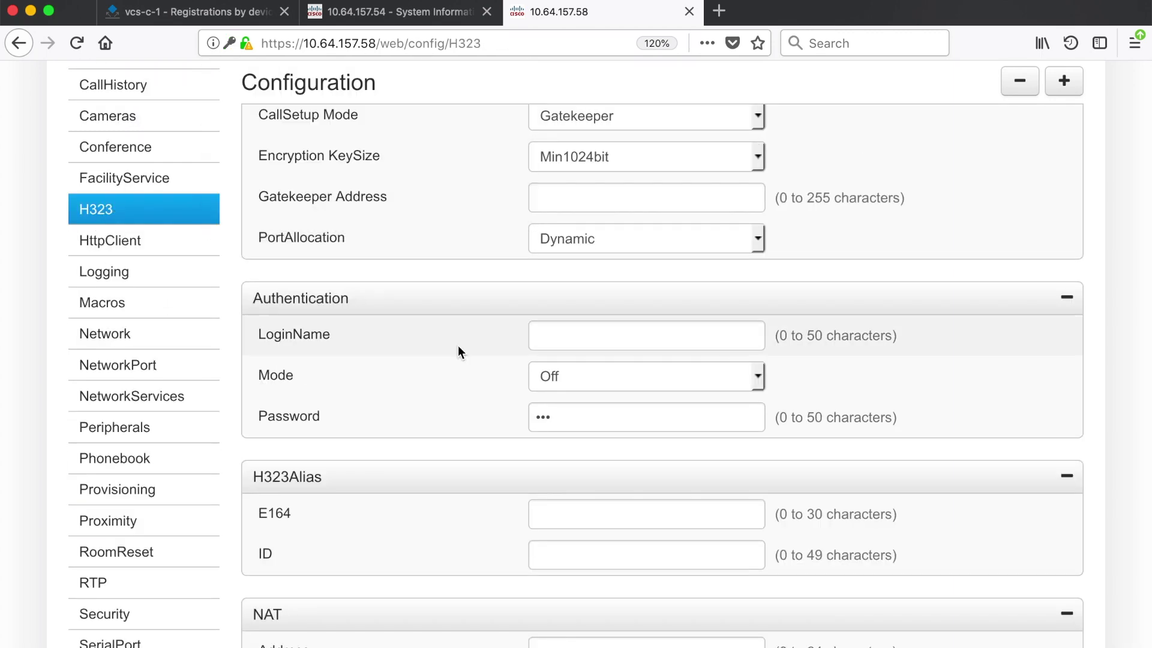
scroll(510, 269, "up", 3)
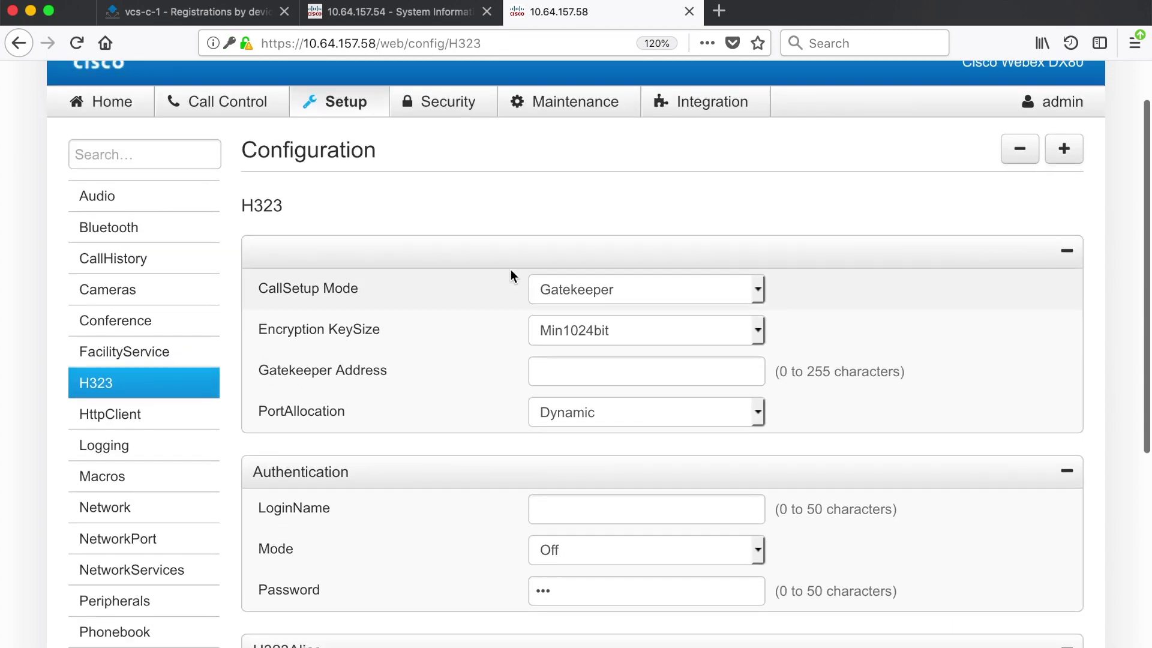
left_click(636, 300)
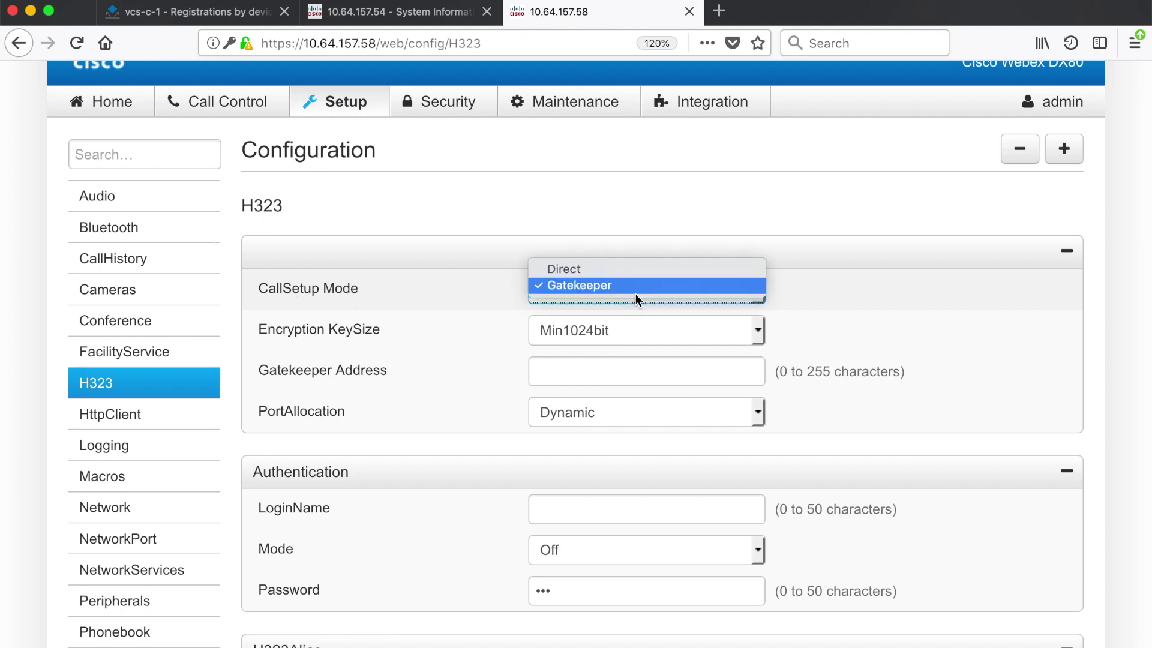
left_click(628, 273)
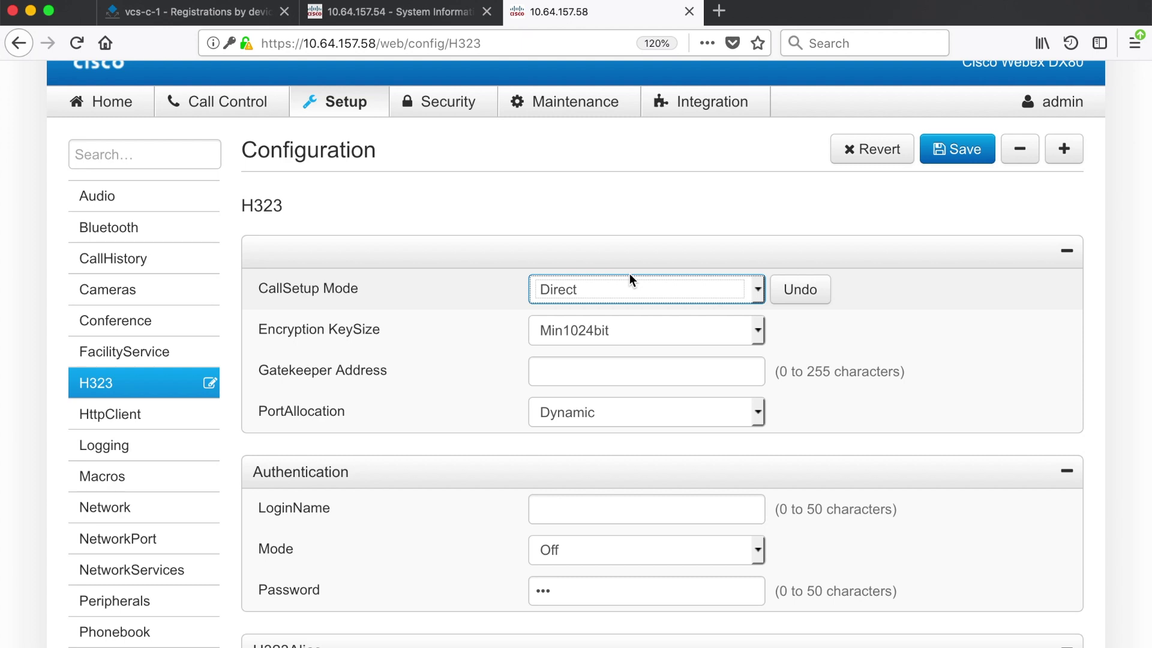
left_click(641, 290)
left_click(642, 302)
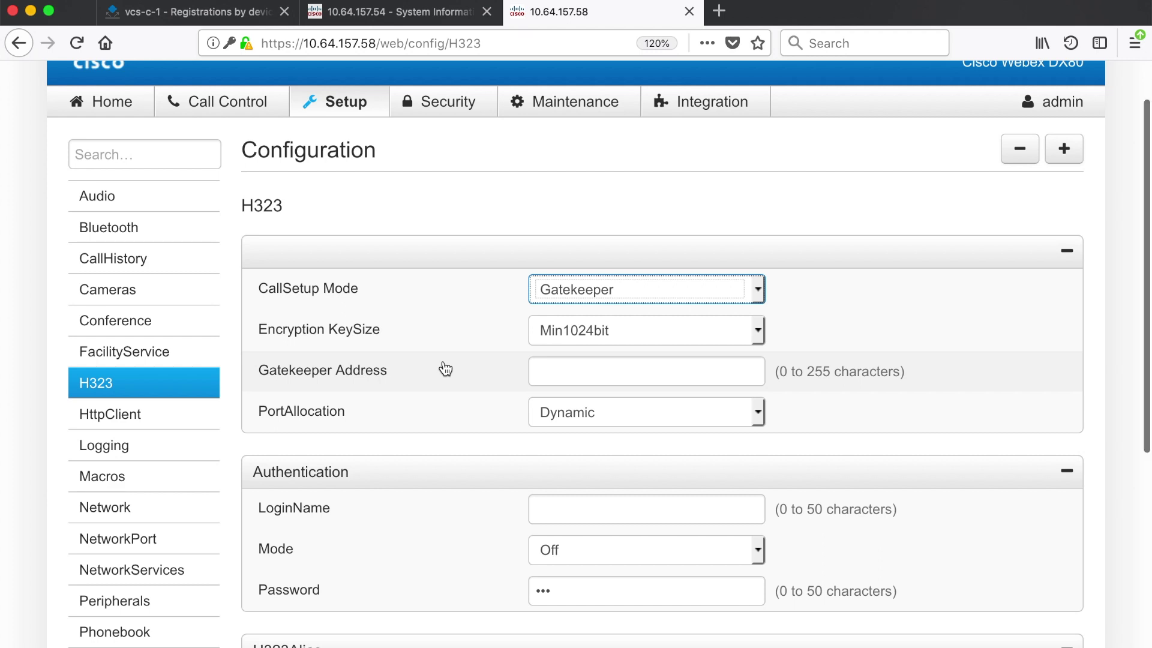
Paste the VCS address 198.18.133.223 into the H323 Gatekeeper Address field
scroll(445, 368, "down", 1)
left_click(620, 346)
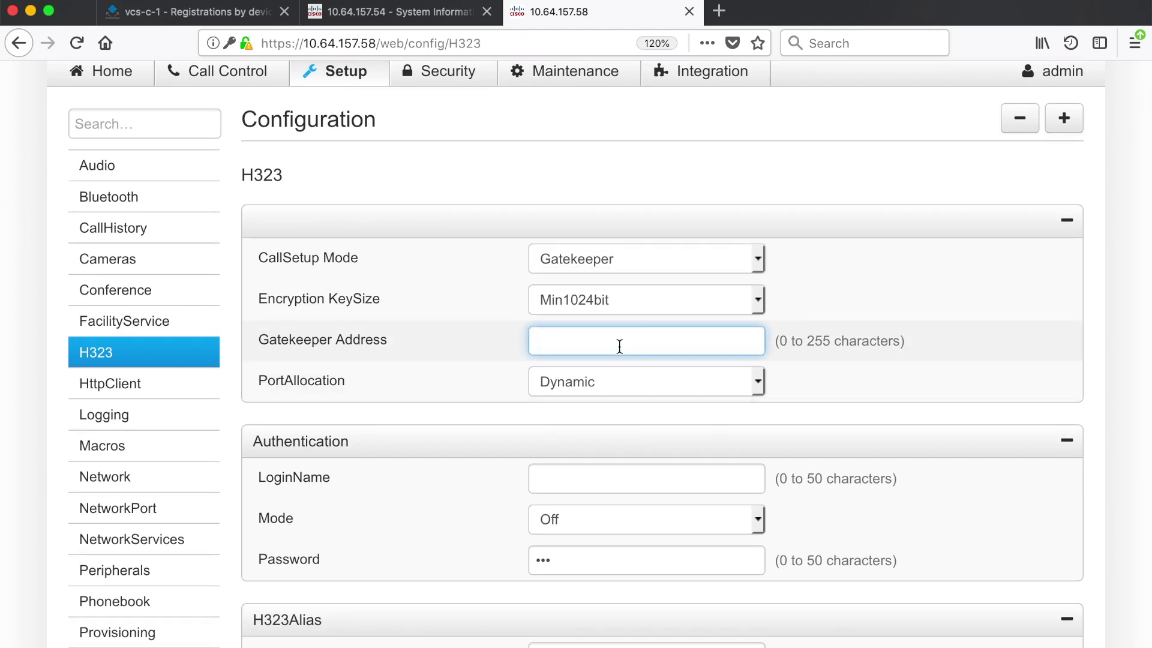
left_click(225, 15)
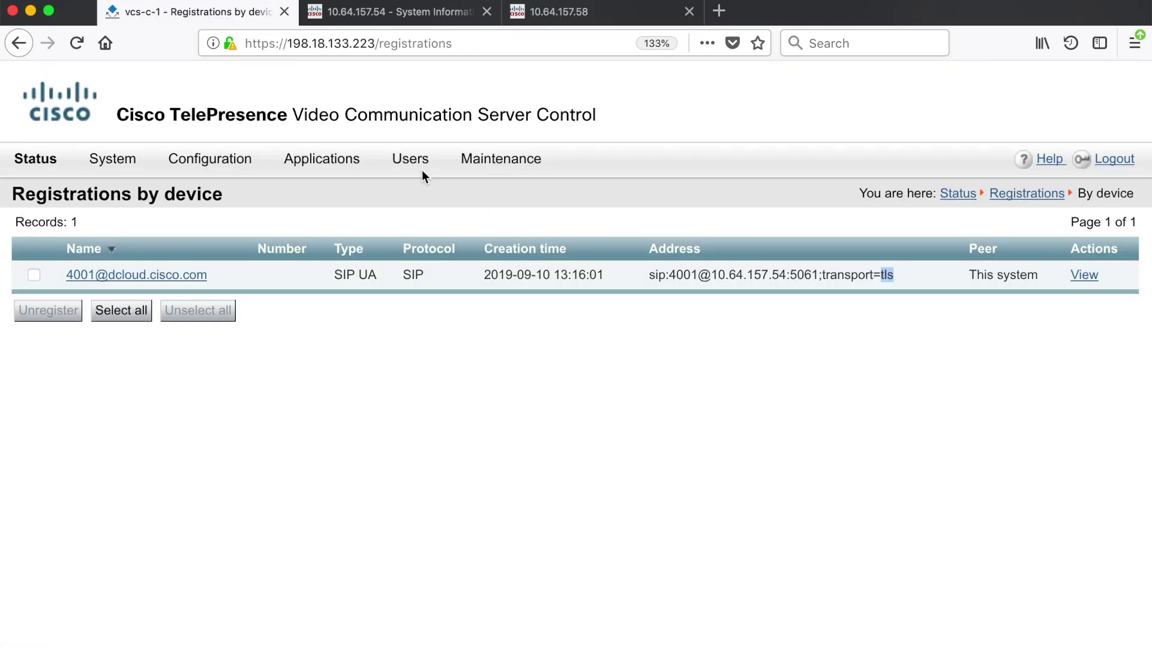
left_click(594, 12)
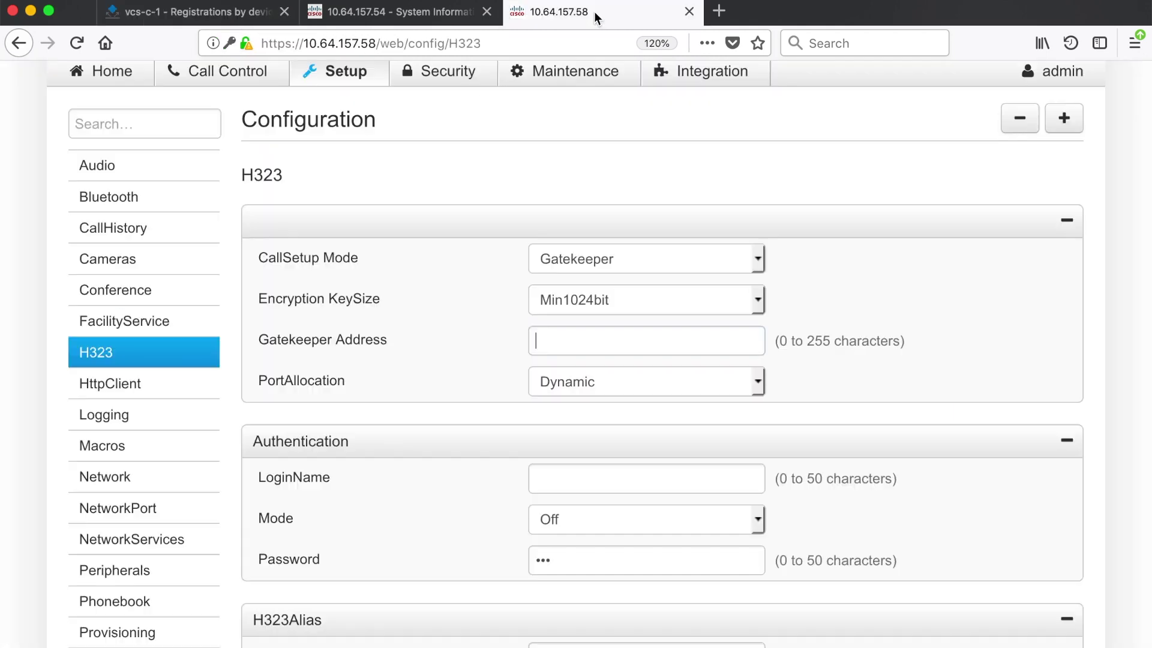
left_click(575, 71)
left_click(754, 336)
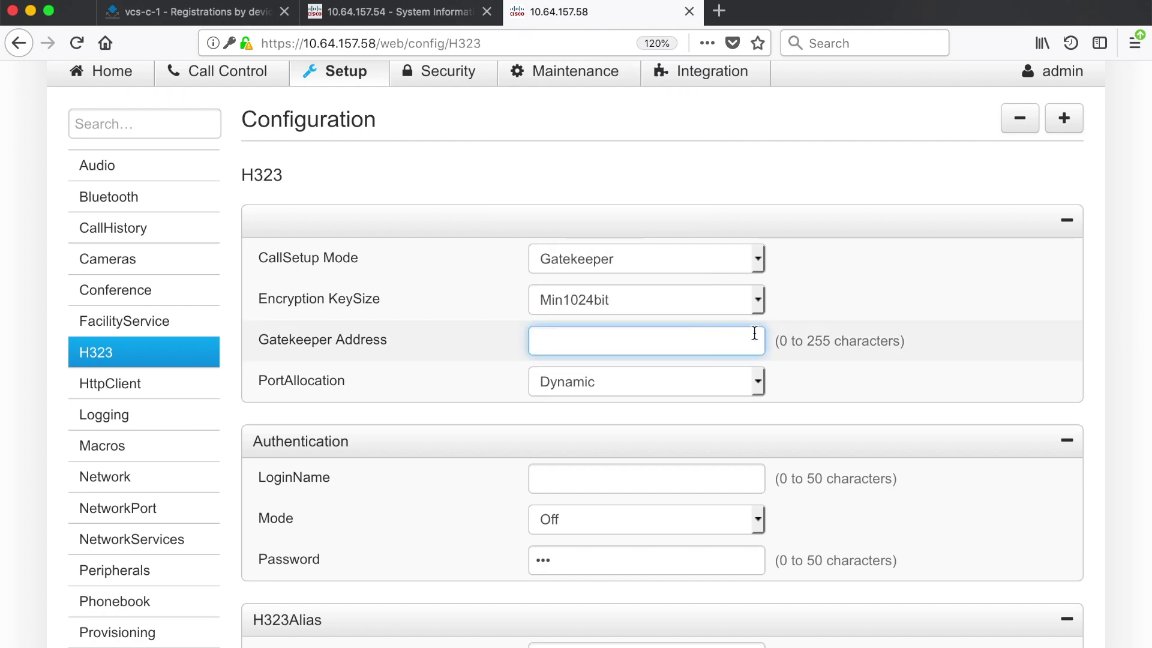
type("198.18.133.223")
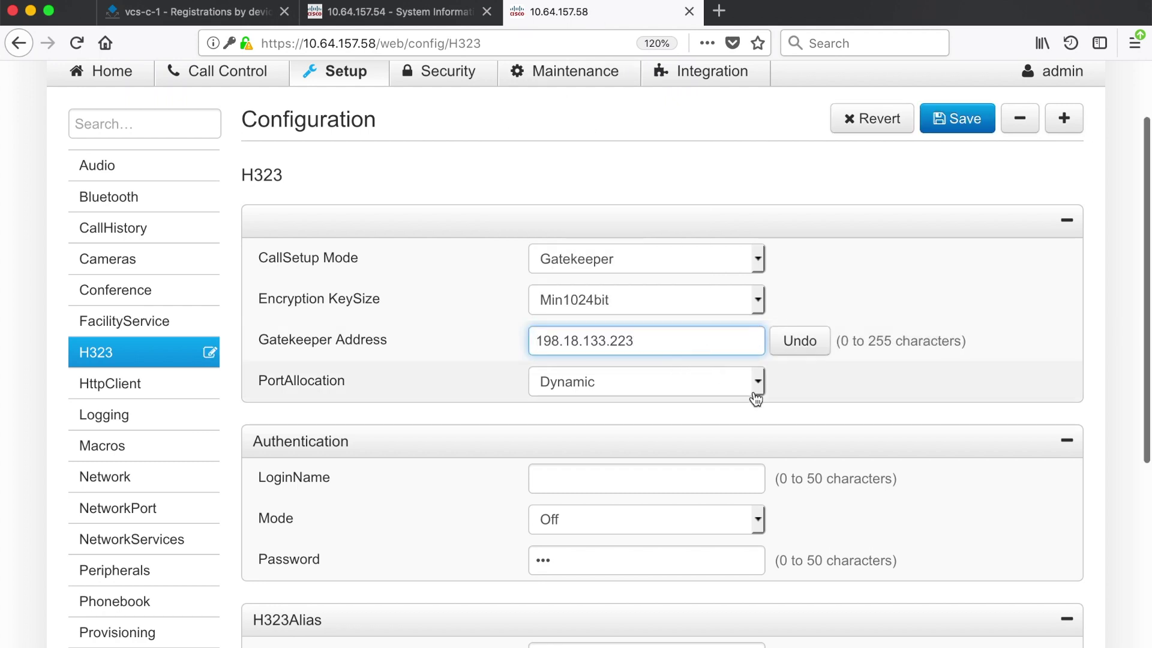
scroll(754, 395, "down", 5)
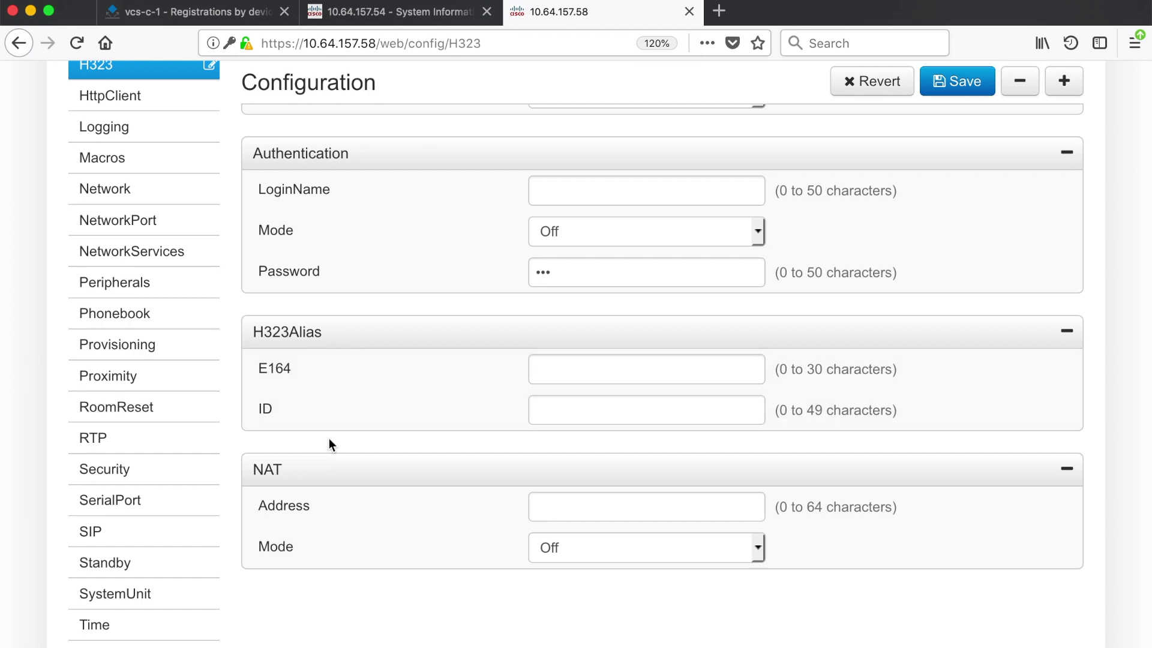
Enter 4002 in the H323Alias E164 field
left_click(586, 373)
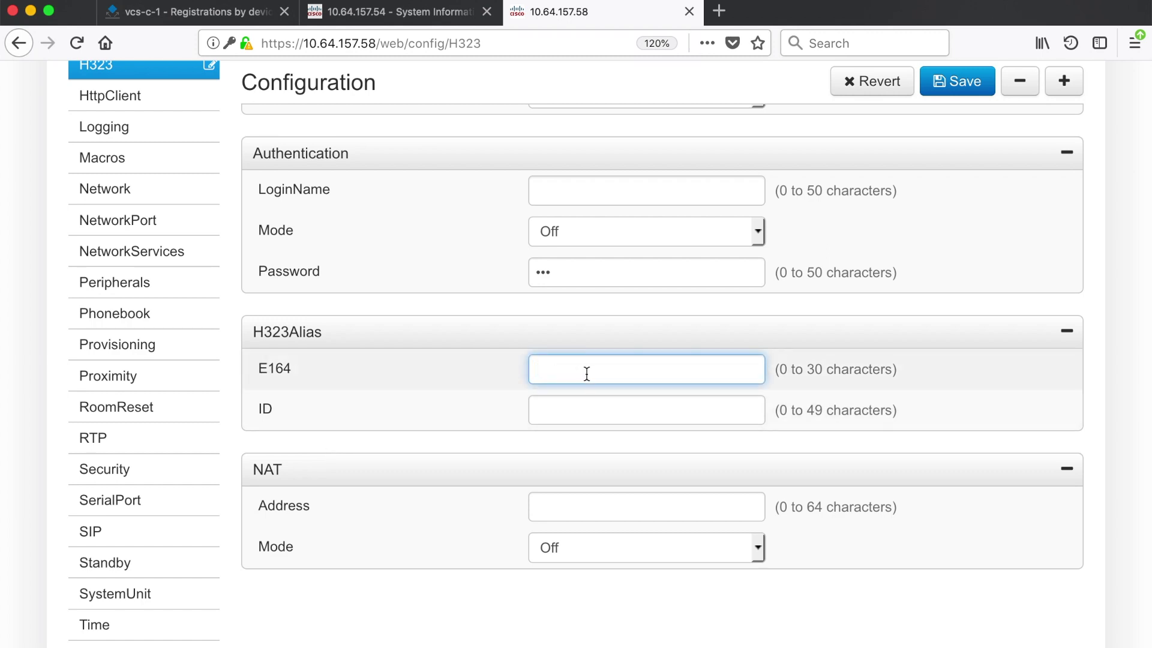
type("4002")
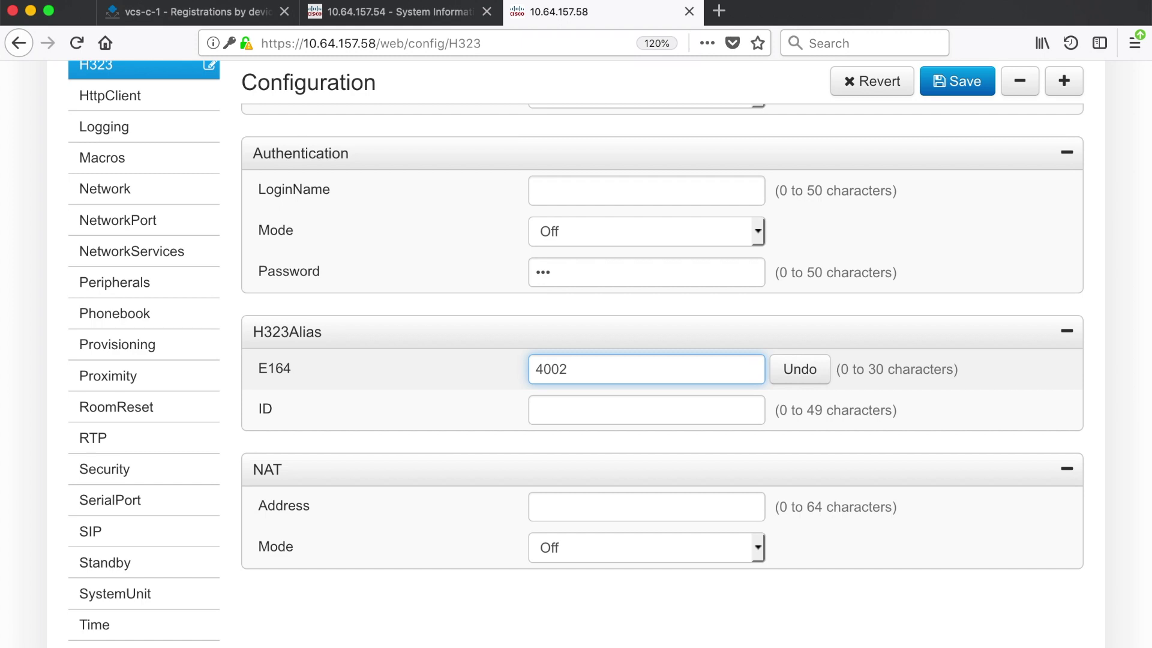
left_click(567, 406)
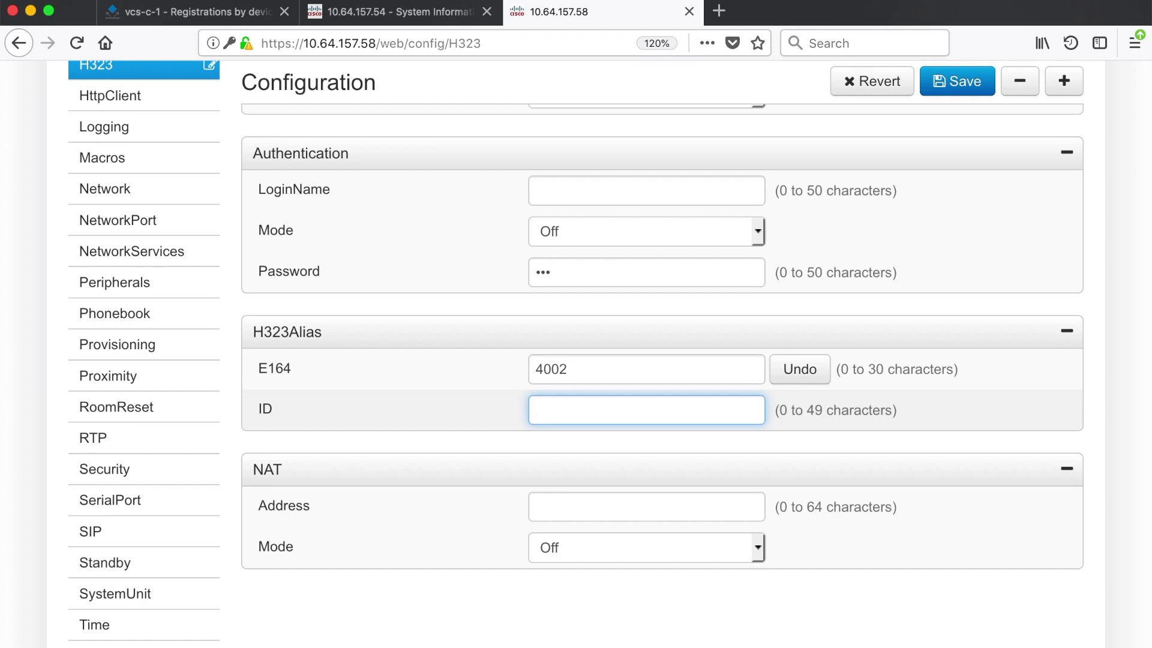
type("jo")
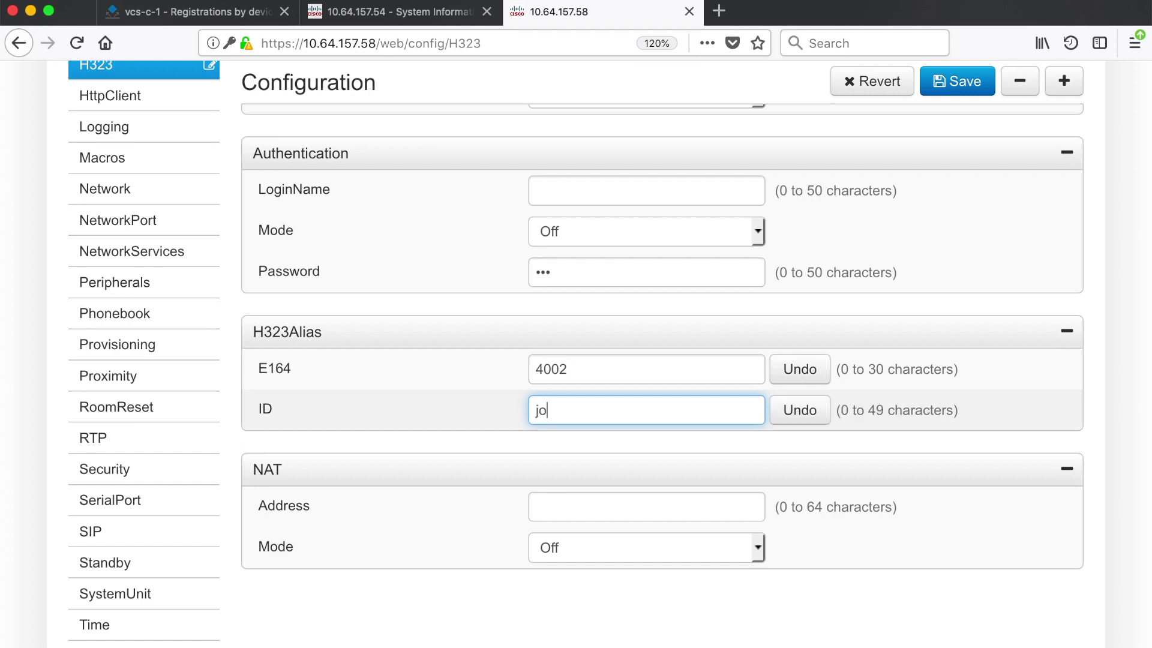
type("hn smith")
key("BackSpace")
type("_")
key("BackSpace")
type("-smith")
left_click(644, 417)
type("@domain")
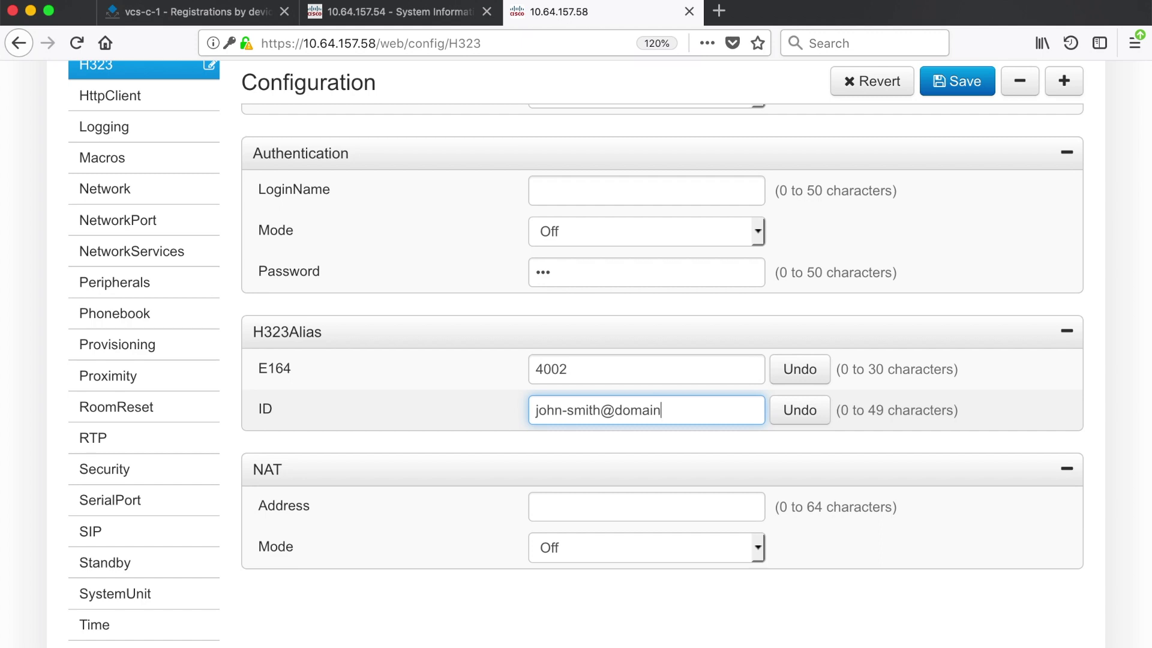
Check the VCS Configuration > Domains list for dcloud.cisco.com, then return to the endpoint
left_click(232, 15)
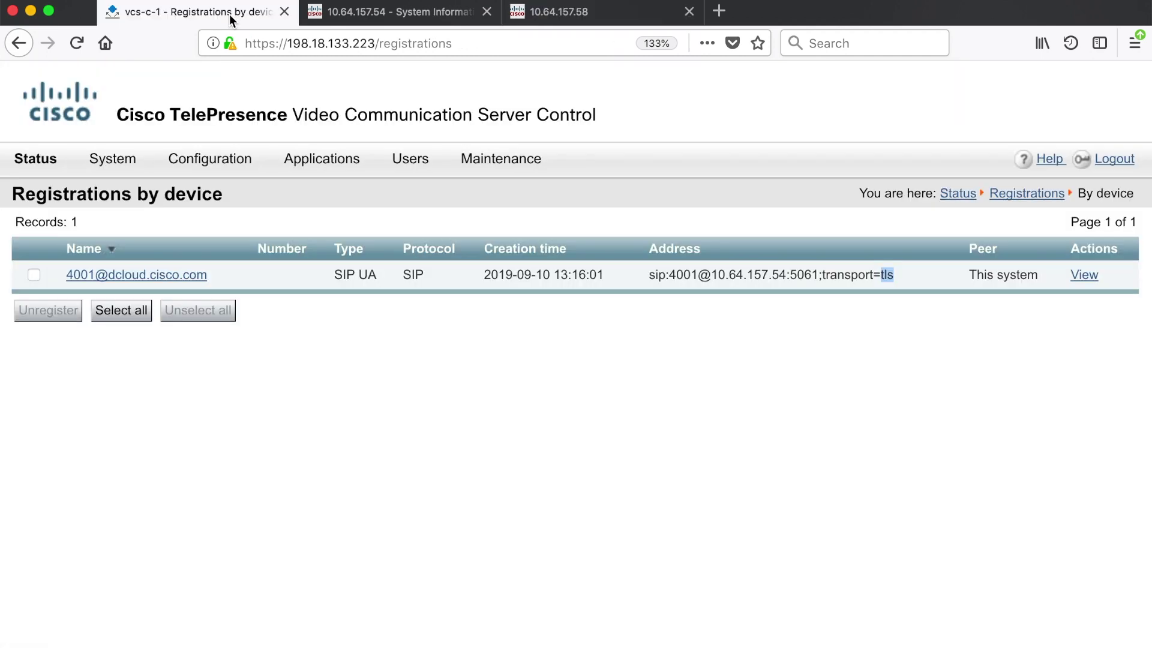
mouse_move(238, 163)
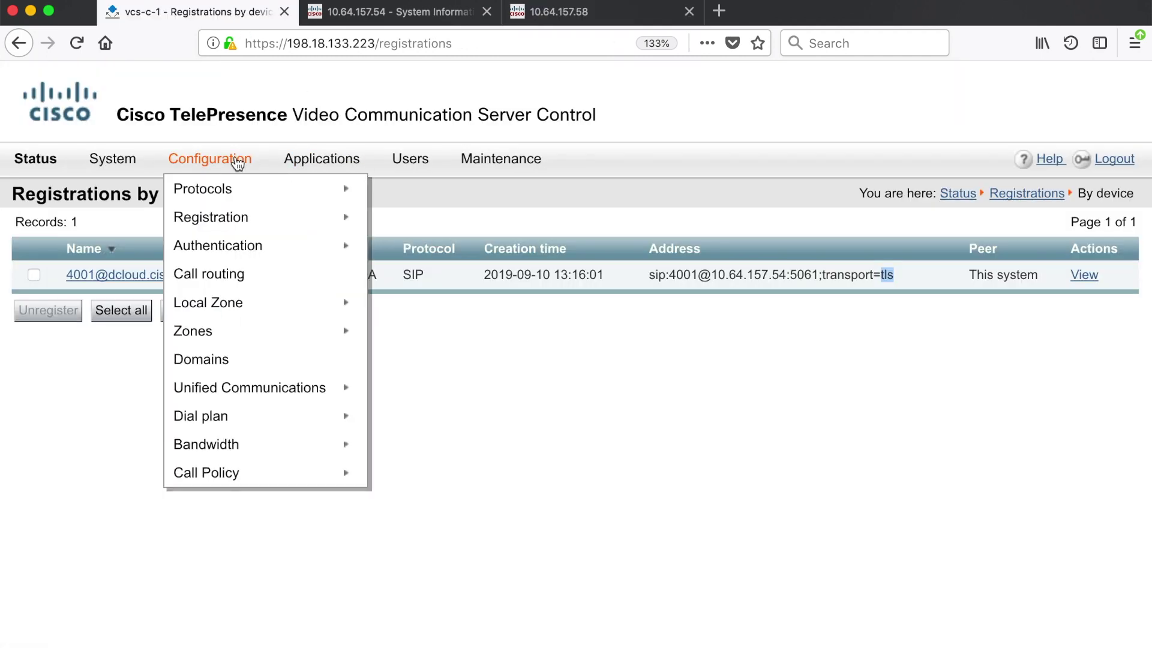
left_click(234, 359)
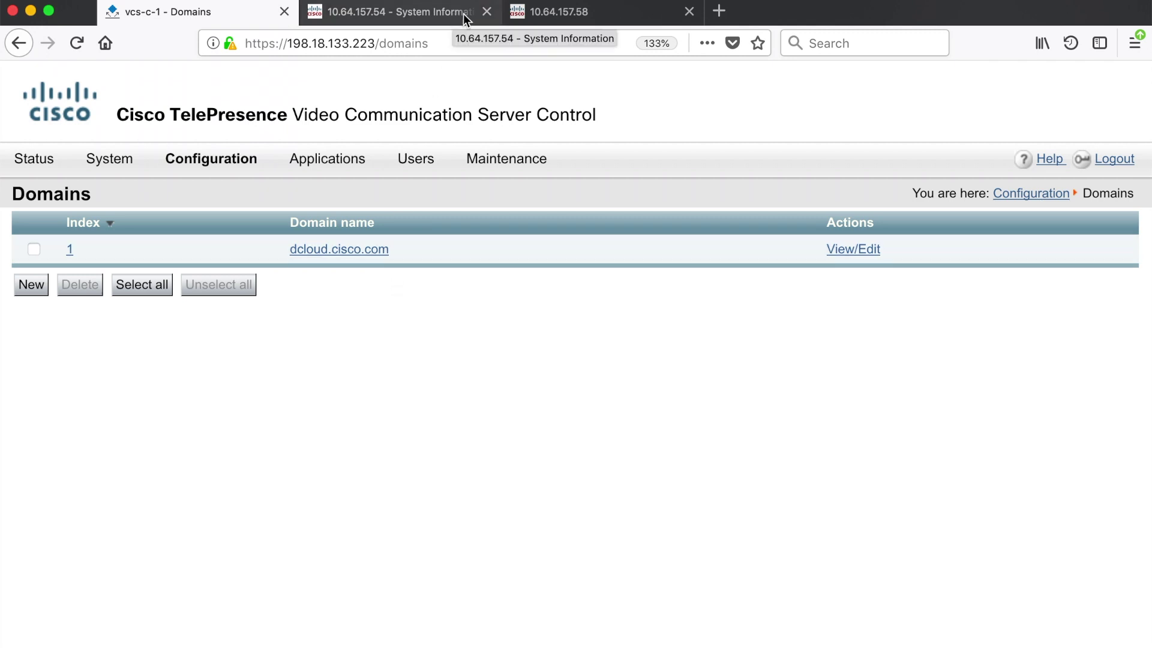
left_click(533, 15)
left_click_drag(660, 409, 616, 410)
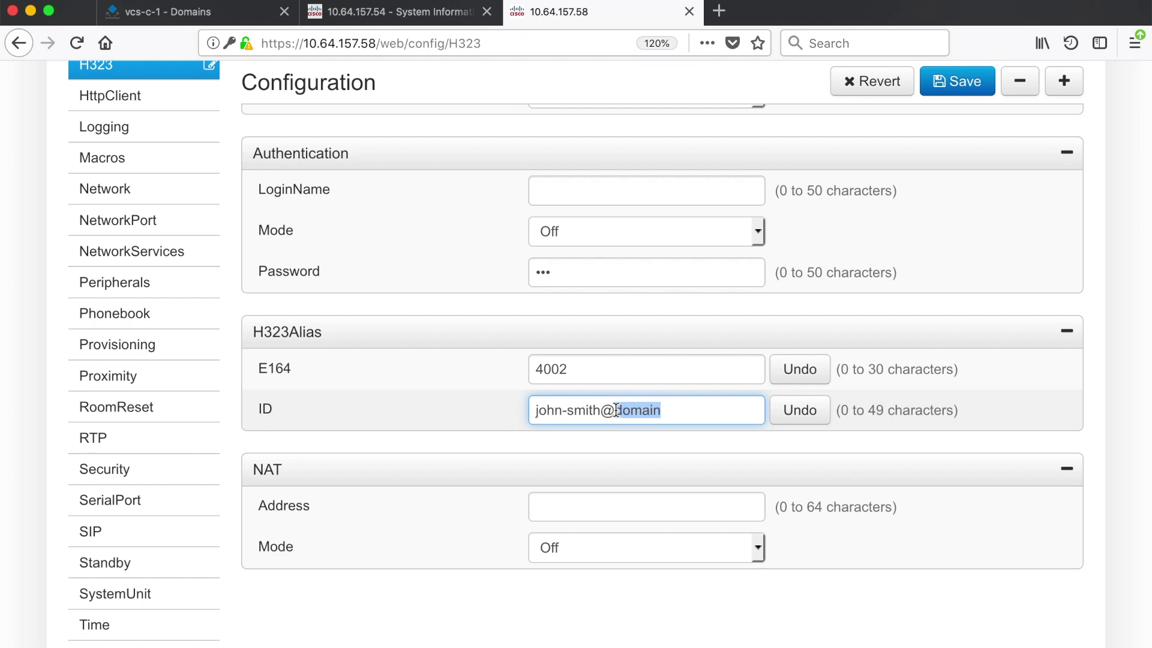
type("cisco.com")
key("BackSpace")
key("BackSpace")
key("BackSpace")
key("BackSpace")
key("BackSpace")
key("BackSpace")
key("BackSpace")
key("BackSpace")
key("BackSpace")
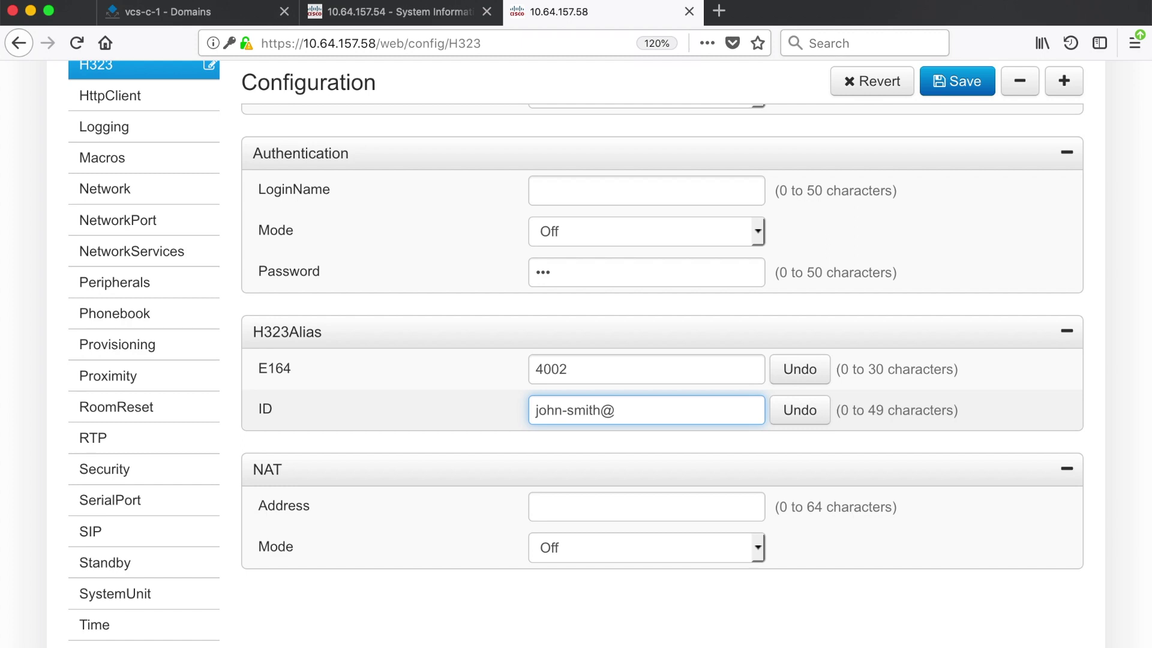
key("BackSpace")
key("BackSpace")
key("BackSpace")
key("BackSpace")
key("BackSpace")
key("BackSpace")
key("BackSpace")
type("@smith.co")
type("m")
key("BackSpace")
key("BackSpace")
key("BackSpace")
type("smith")
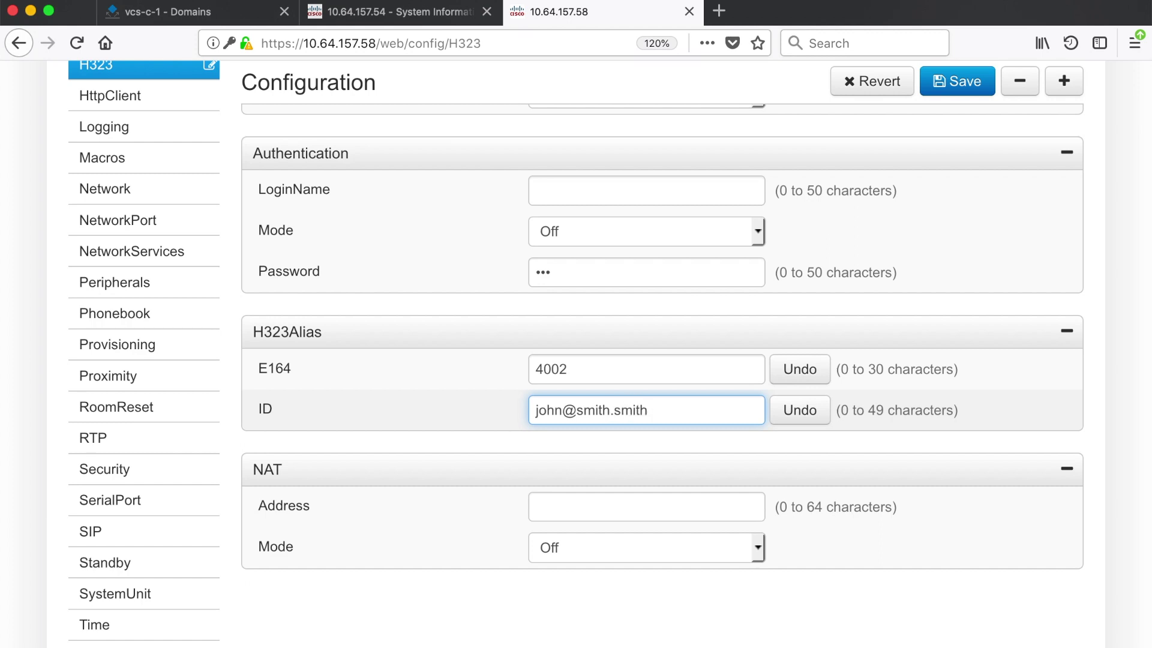
key("BackSpace")
key("BackSpace")
key("BackSpace")
key("BackSpace")
key("BackSpace")
key("BackSpace")
key("BackSpace")
key("BackSpace")
key("BackSpace")
key("BackSpace")
key("BackSpace")
key("BackSpace")
key("BackSpace")
key("BackSpace")
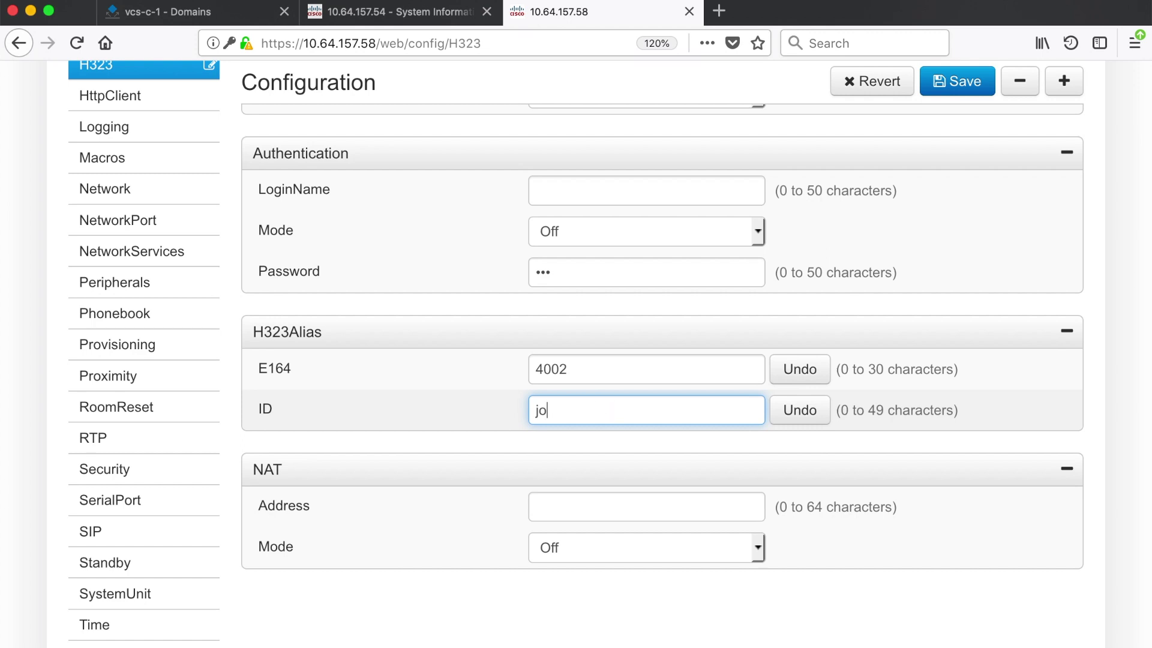
key("BackSpace")
key("BackSpace")
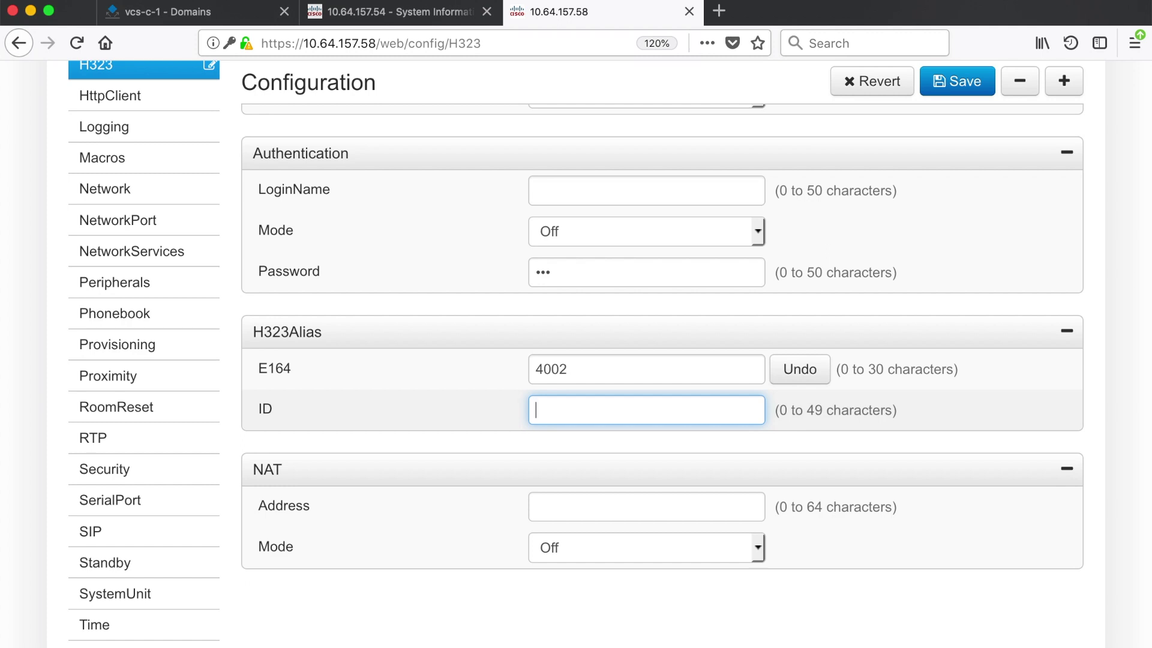
type("40")
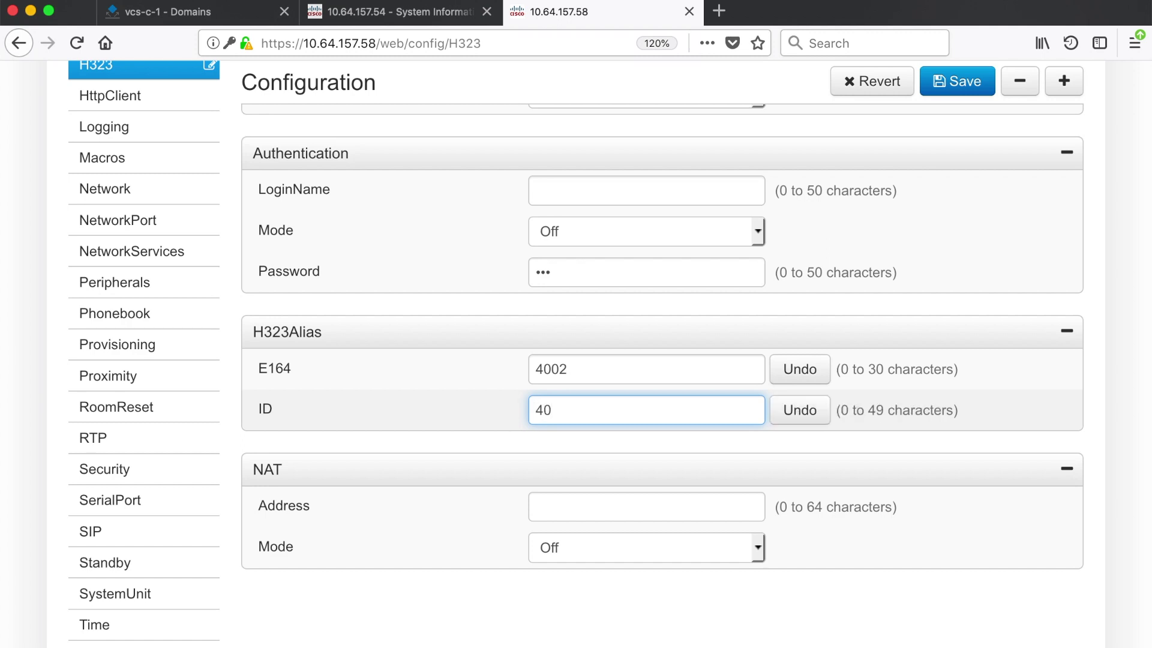
type("02@dcloud.cisco.com")
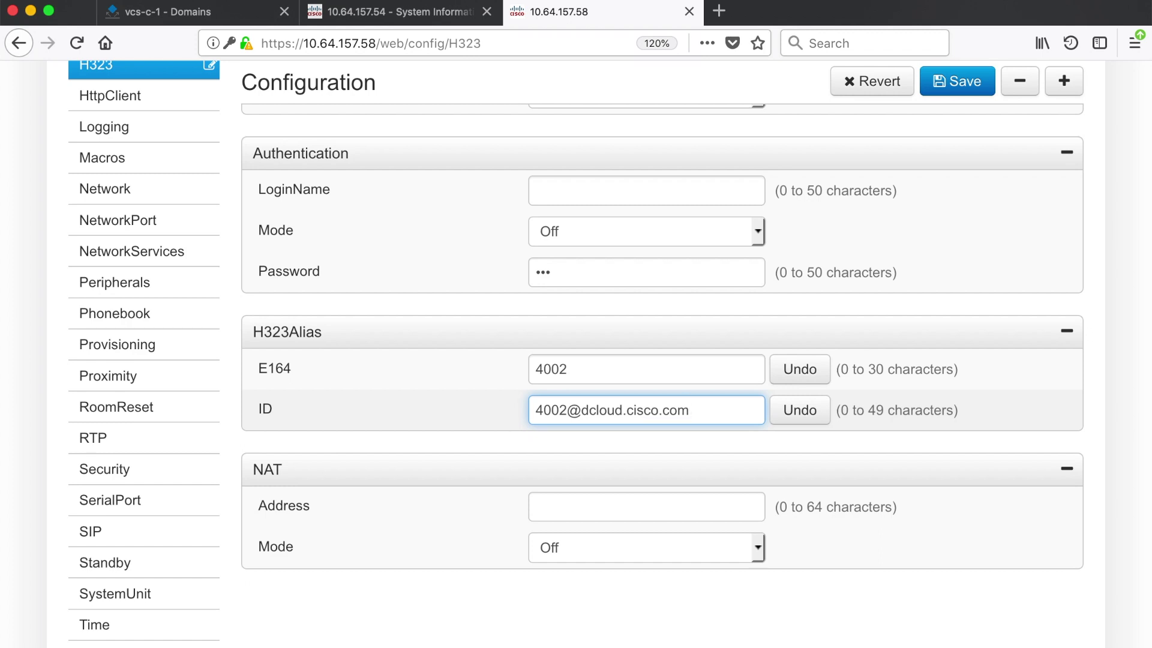
scroll(652, 468, "up", 5)
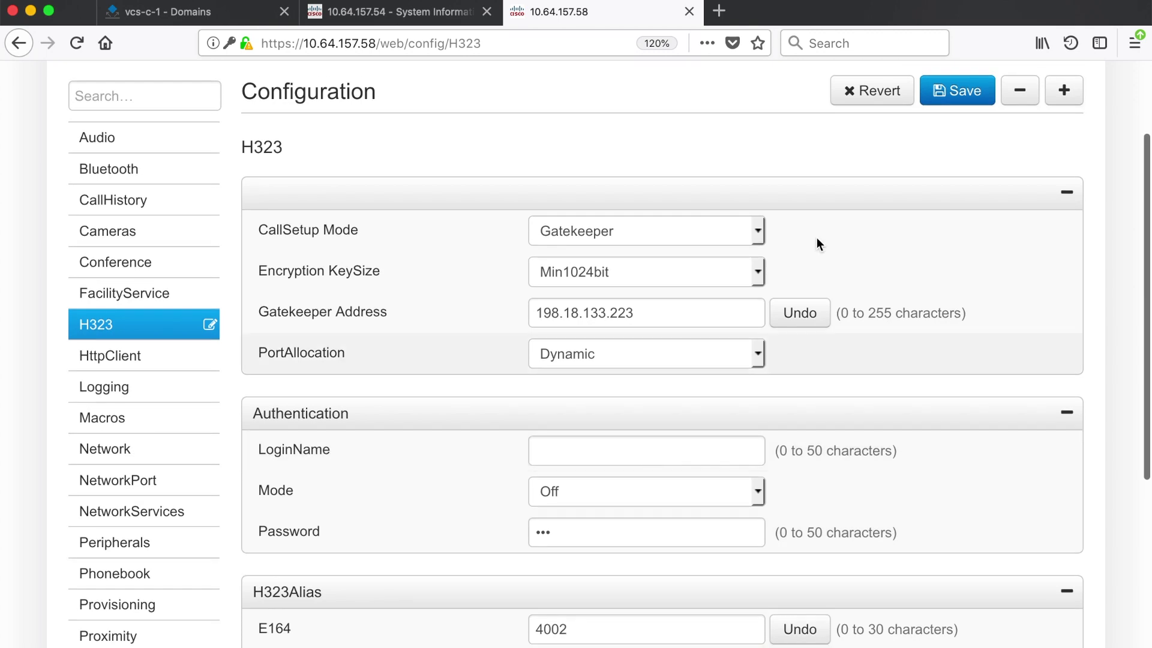
left_click(967, 99)
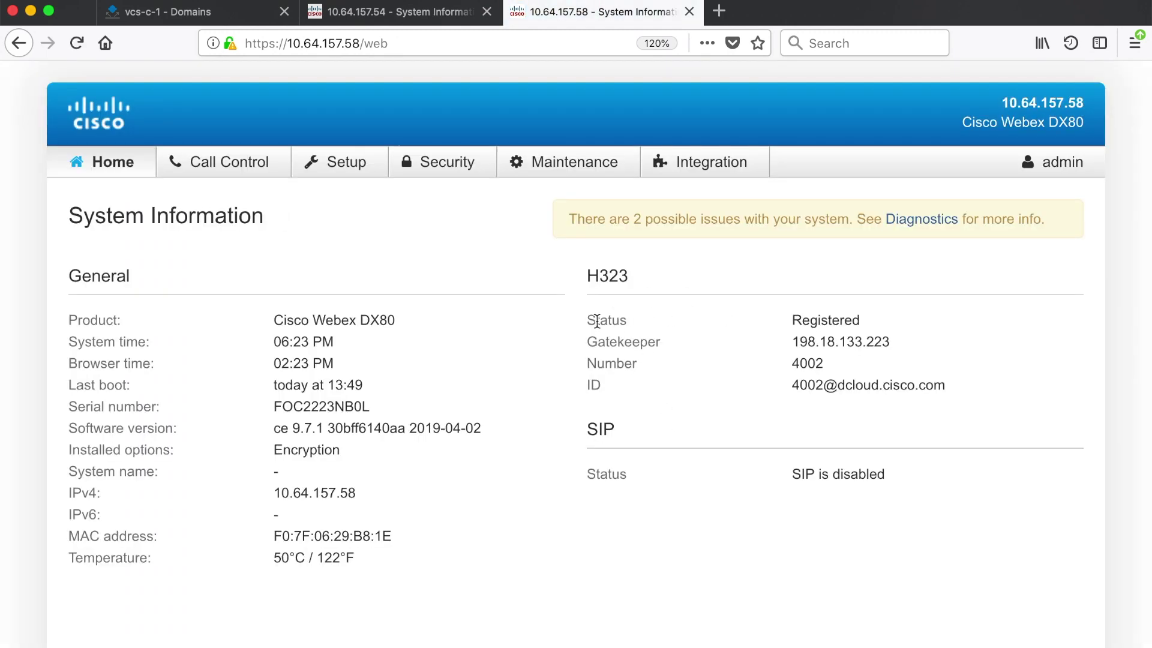
left_click_drag(790, 322, 869, 326)
left_click_drag(792, 342, 899, 350)
left_click_drag(789, 364, 974, 394)
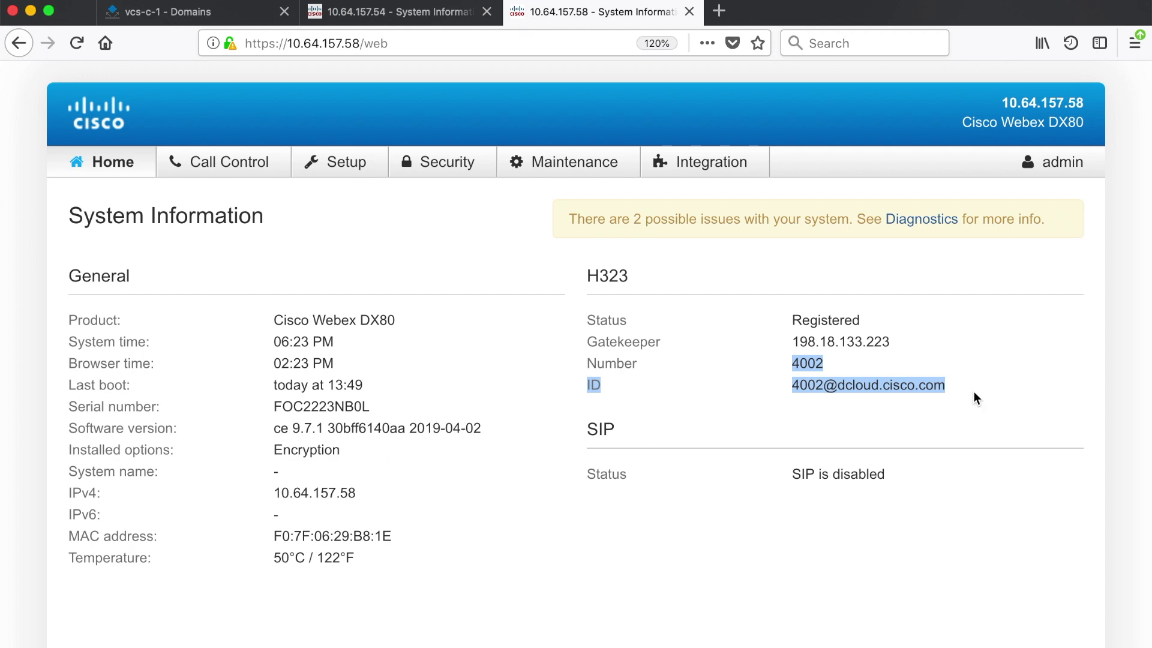
left_click(973, 391)
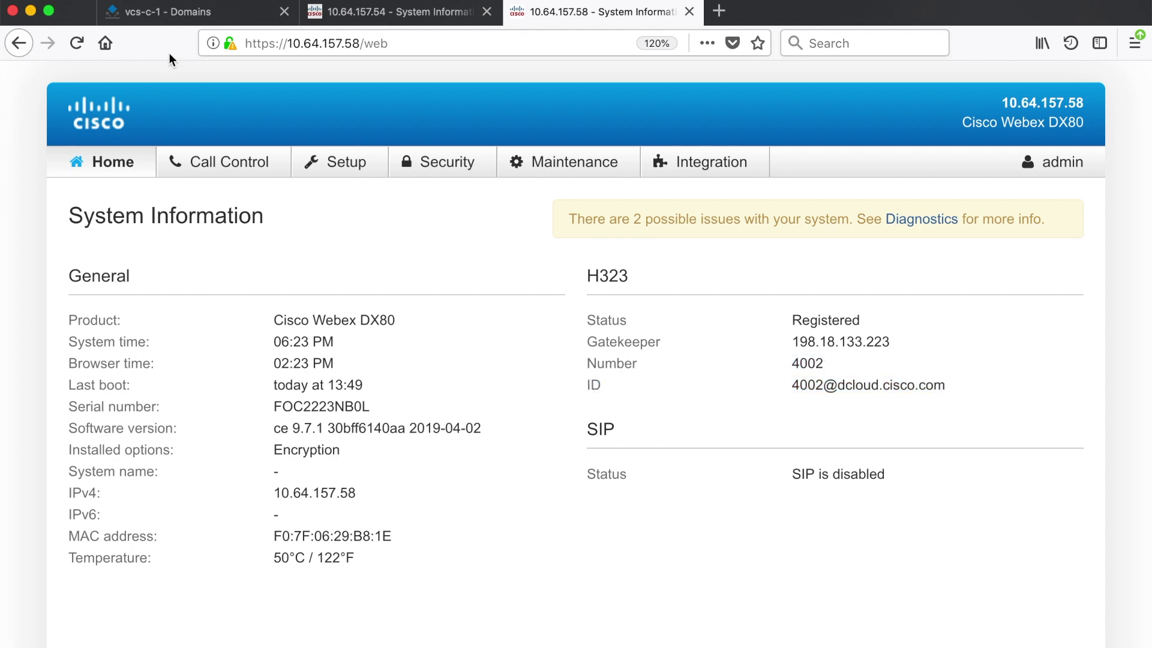
left_click(226, 12)
Review VCS registrations by device and by alias, confirming 4001 on SIP and 4002 on H.323
mouse_move(37, 166)
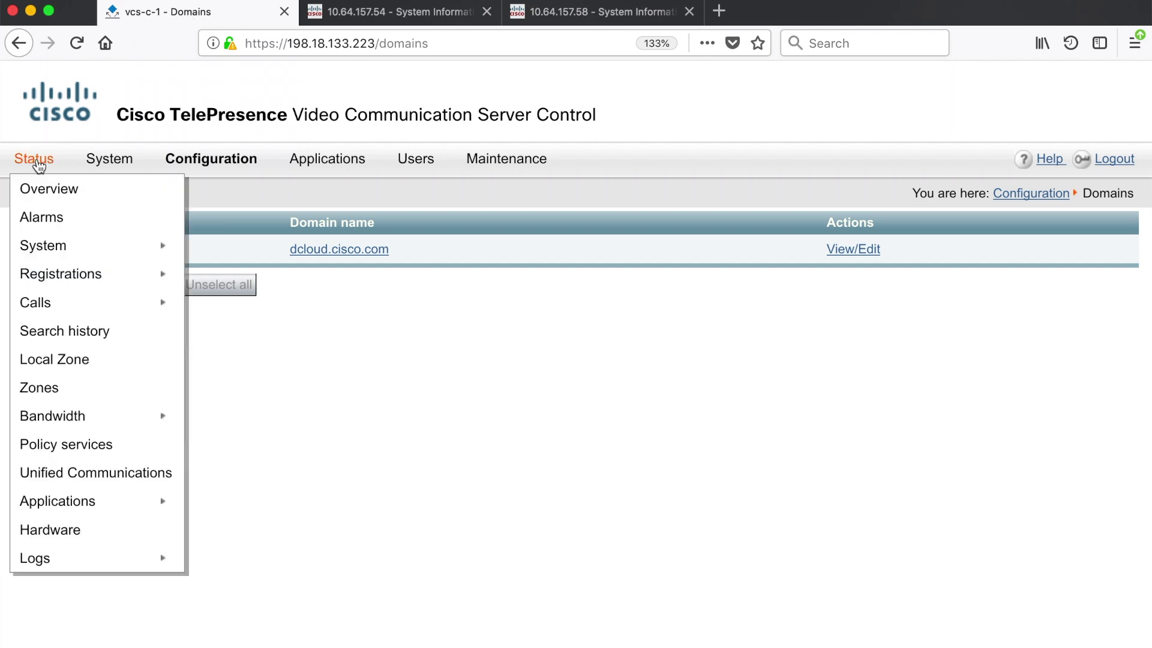
mouse_move(60, 273)
left_click(203, 290)
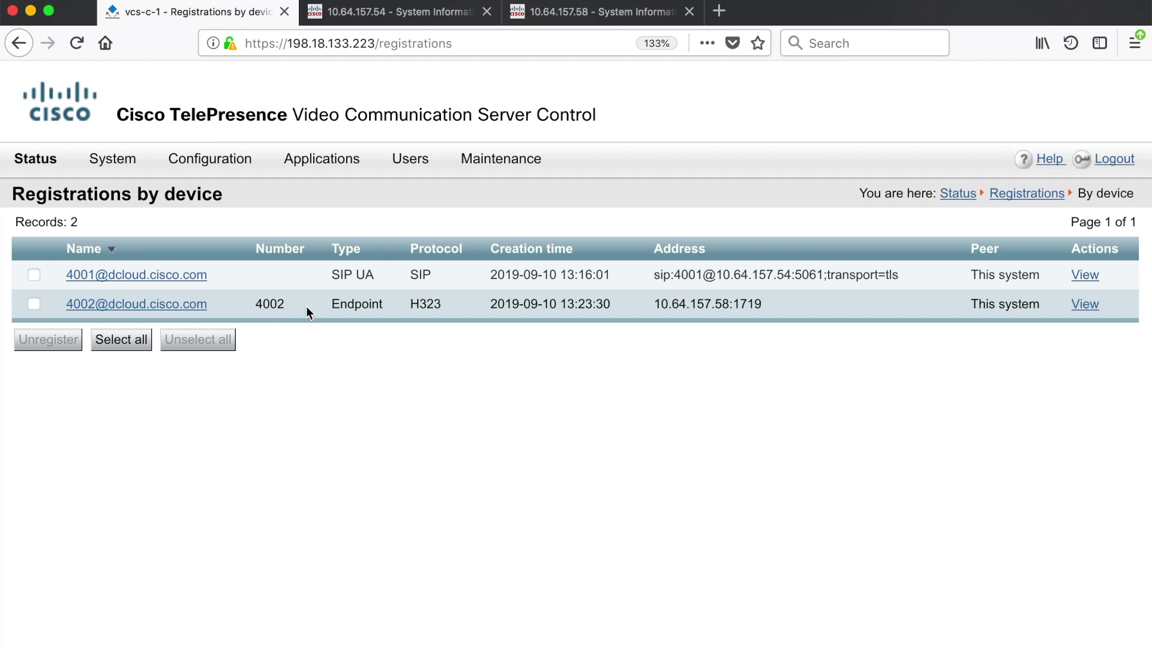
left_click_drag(654, 305, 764, 306)
mouse_move(40, 162)
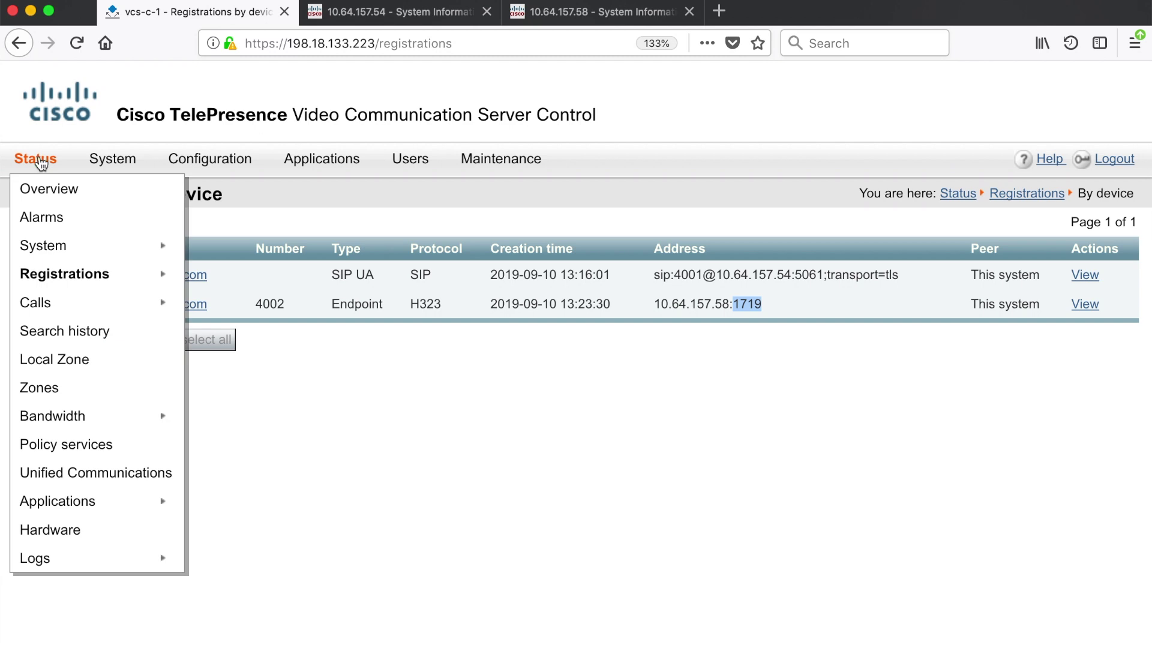
mouse_move(70, 273)
left_click(215, 306)
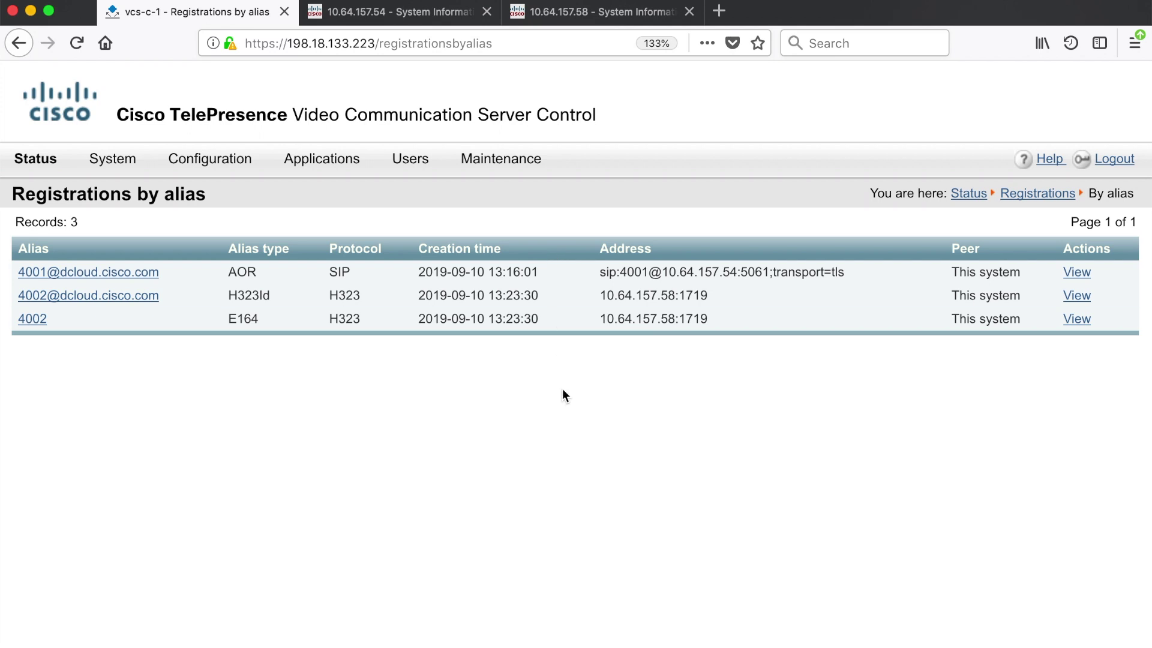
Dial 4002 from the 10.64.157.54 endpoint and view the incoming call on 10.64.157.58
left_click(436, 14)
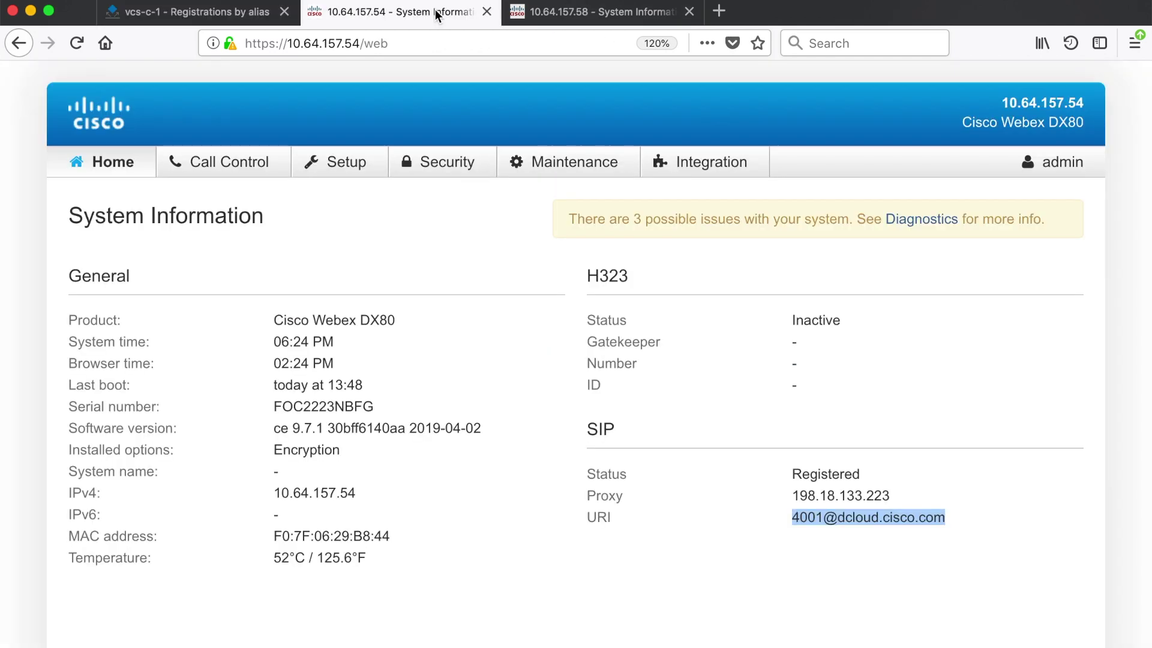
left_click(217, 171)
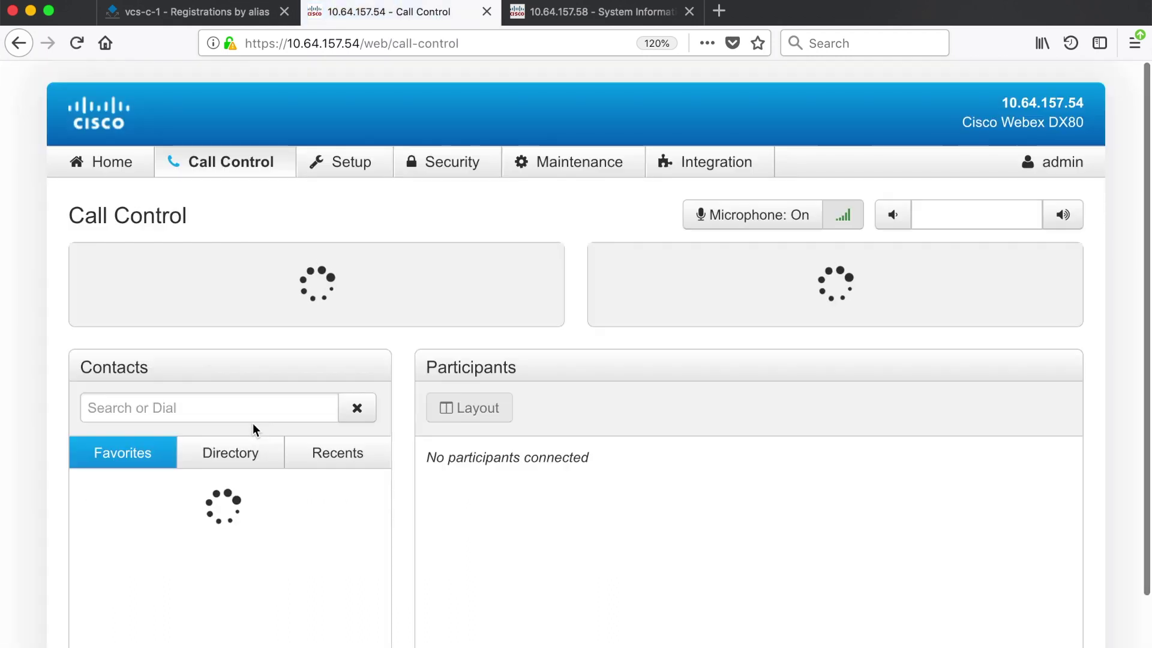
left_click(255, 413)
type("4002")
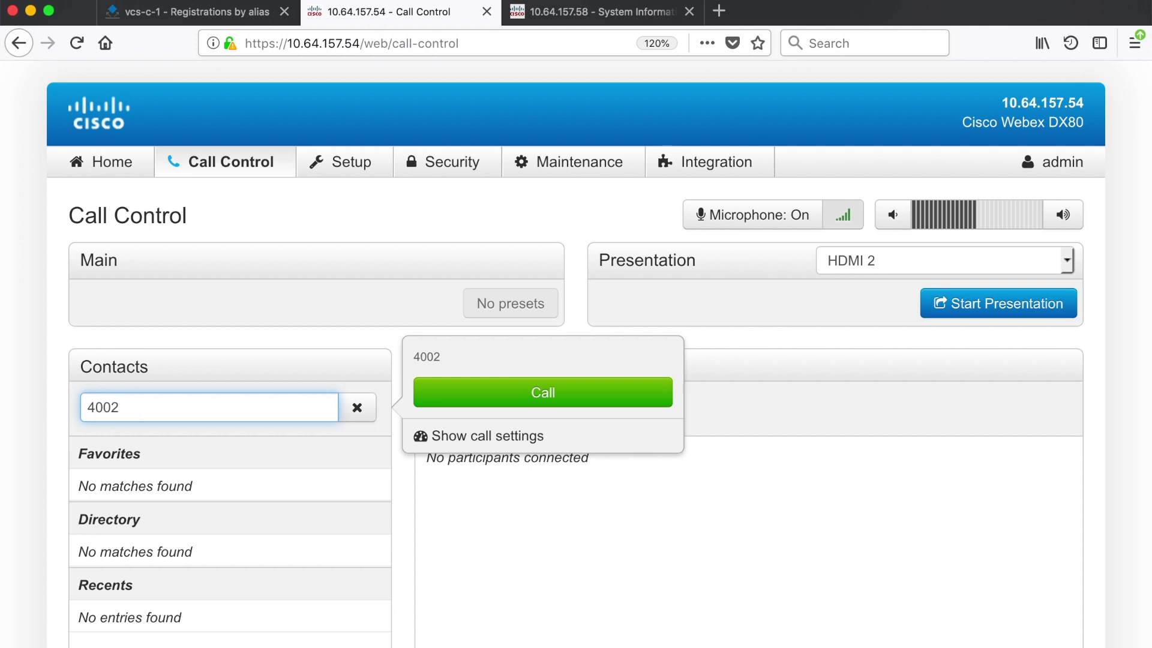
left_click(507, 396)
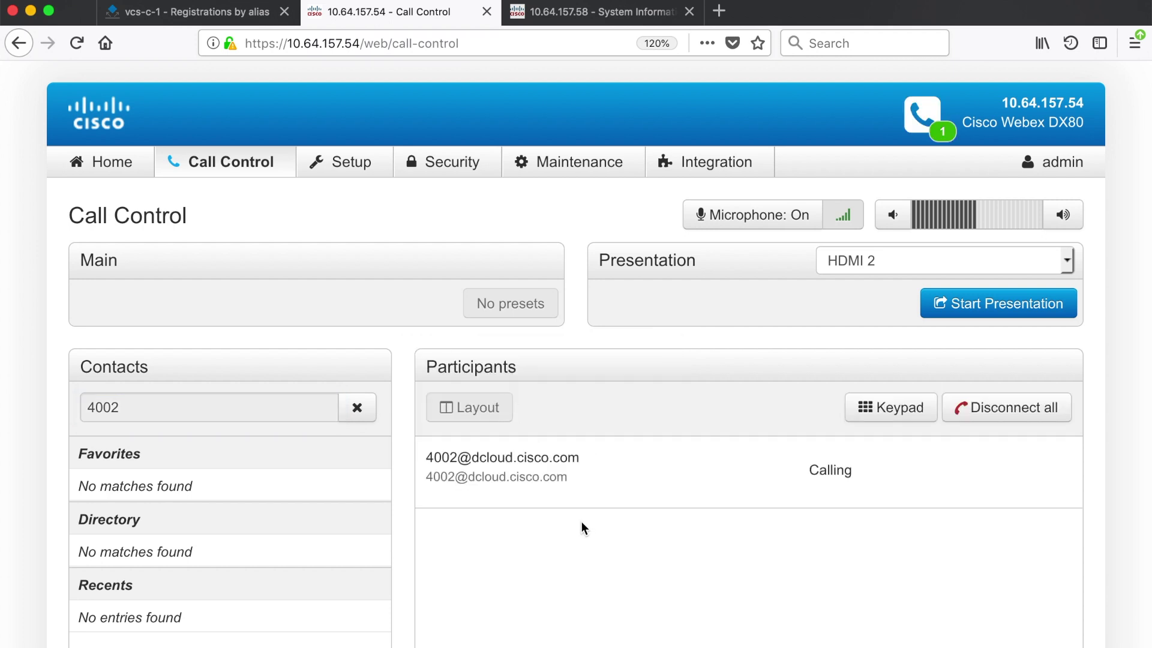
left_click(562, 13)
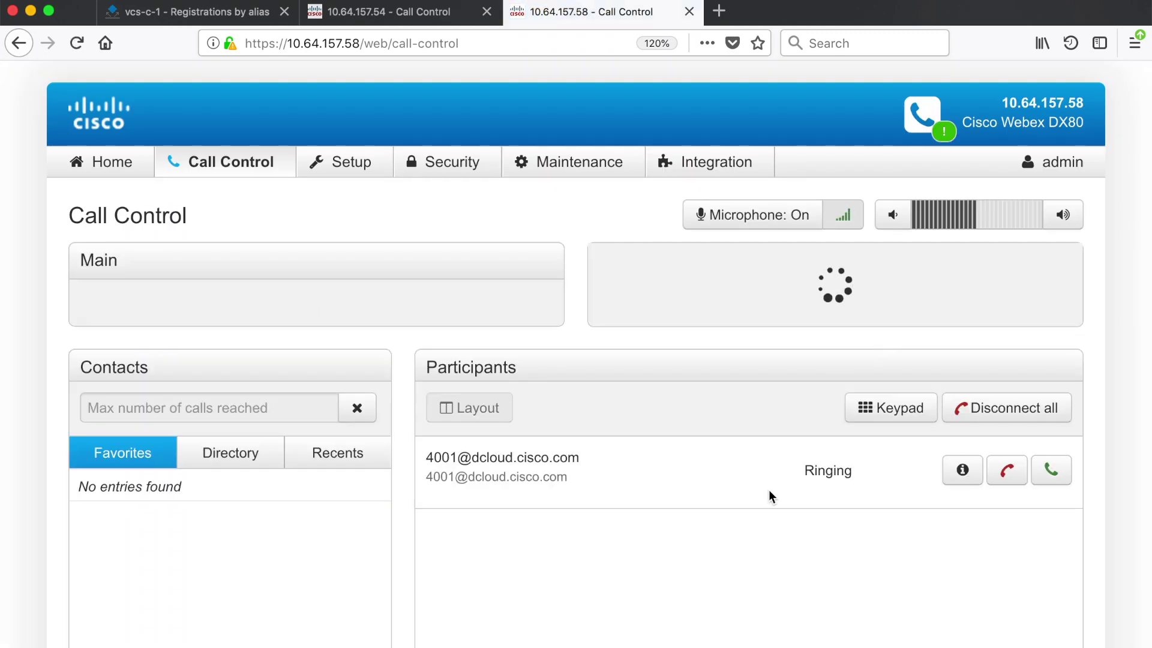
Answer the incoming call from 4001, then disconnect all calls and confirm
left_click(1050, 473)
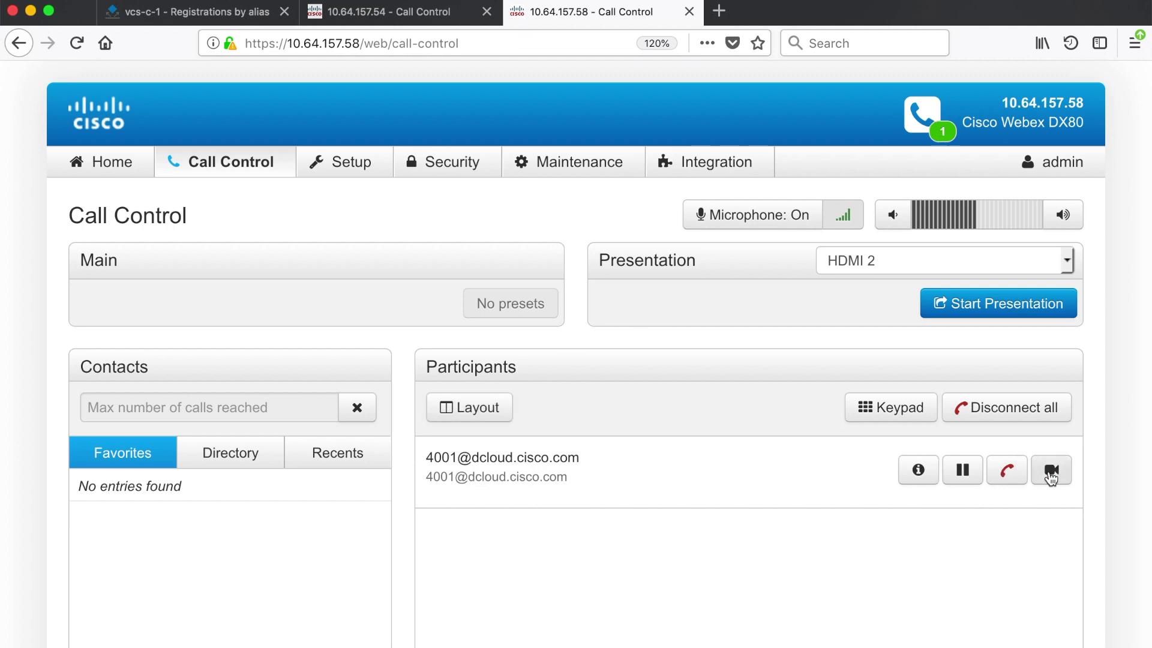
left_click(1008, 415)
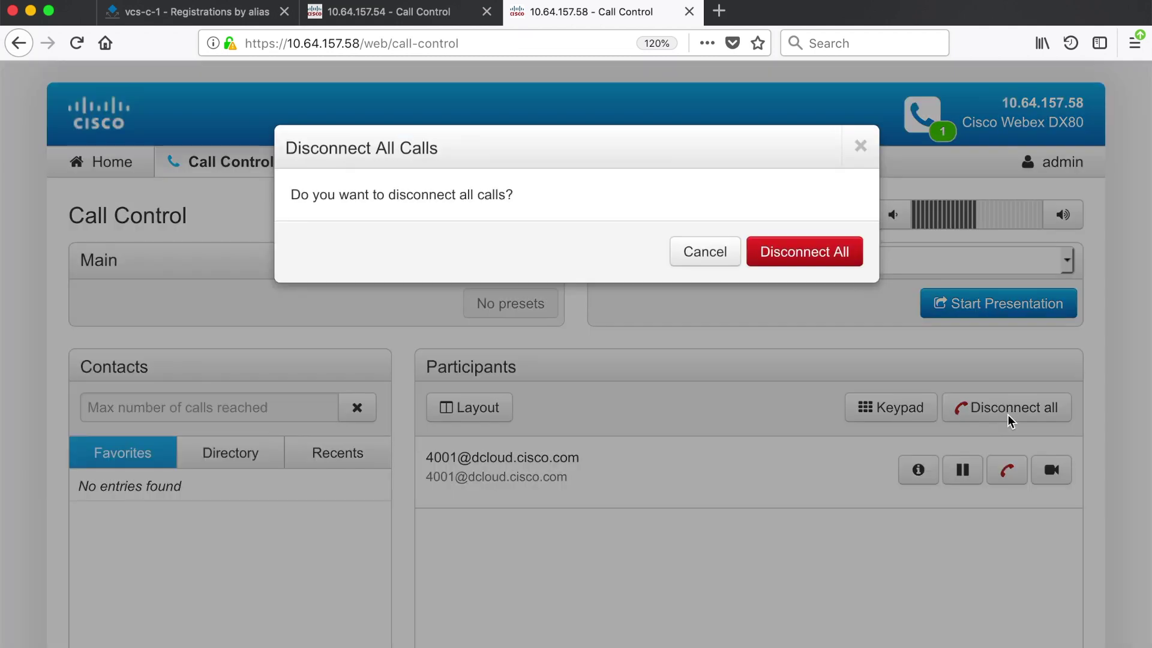
left_click(828, 256)
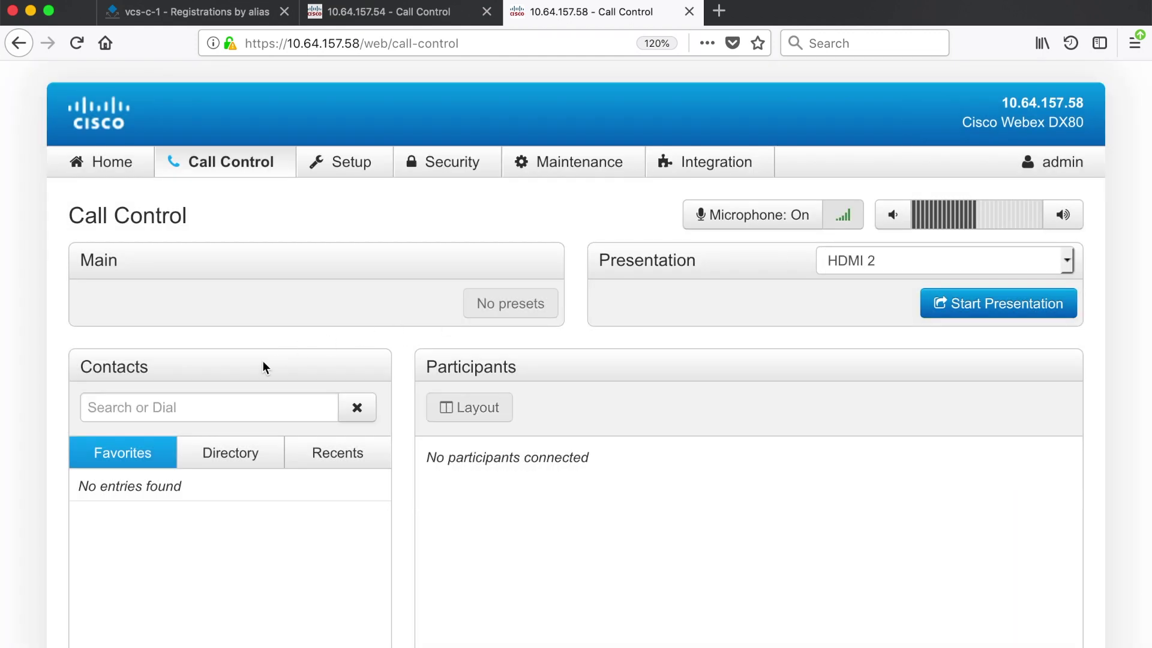
Dial 4001 by number alone; the call goes unanswered, so return to edit the dial string
left_click(246, 408)
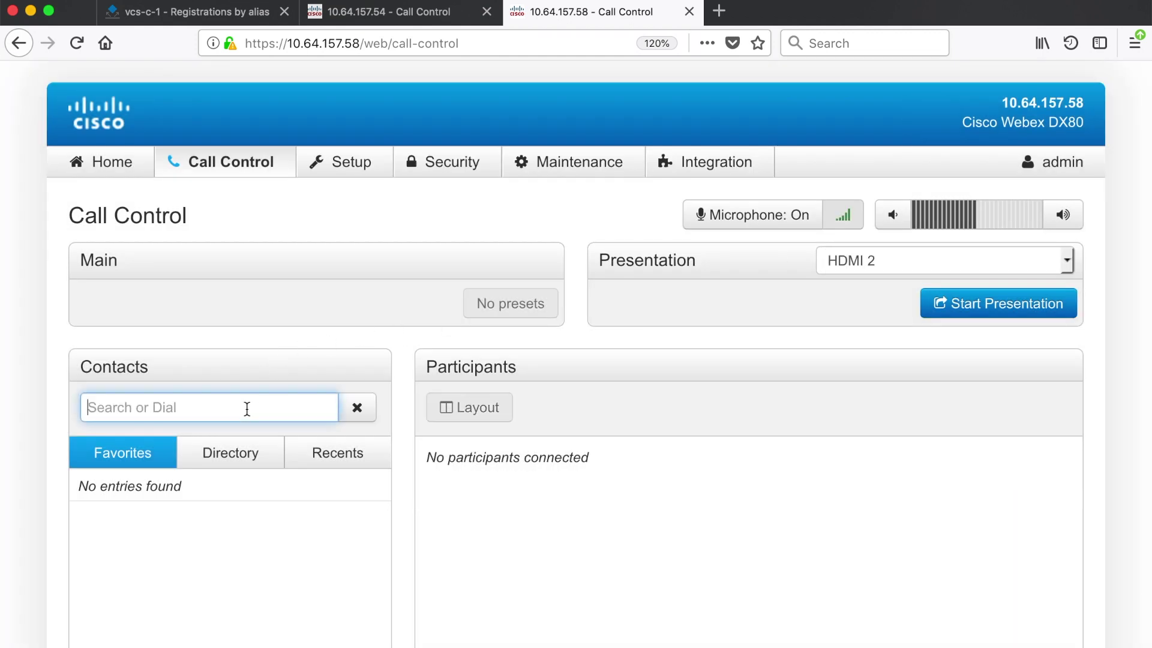
type("4001")
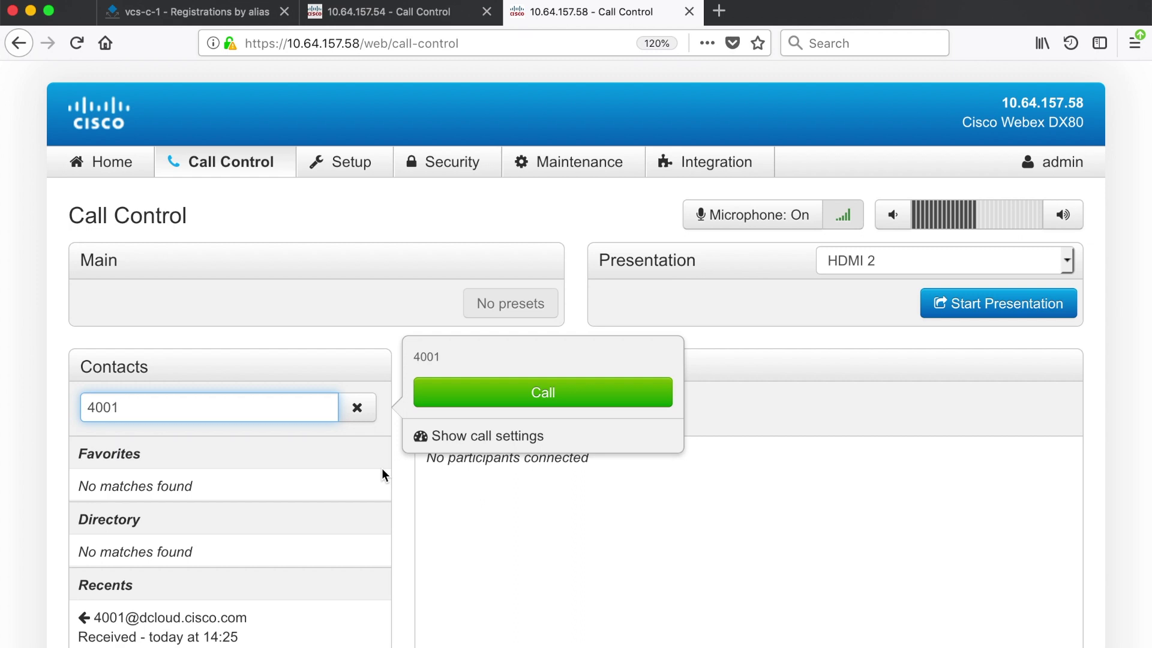
left_click(514, 393)
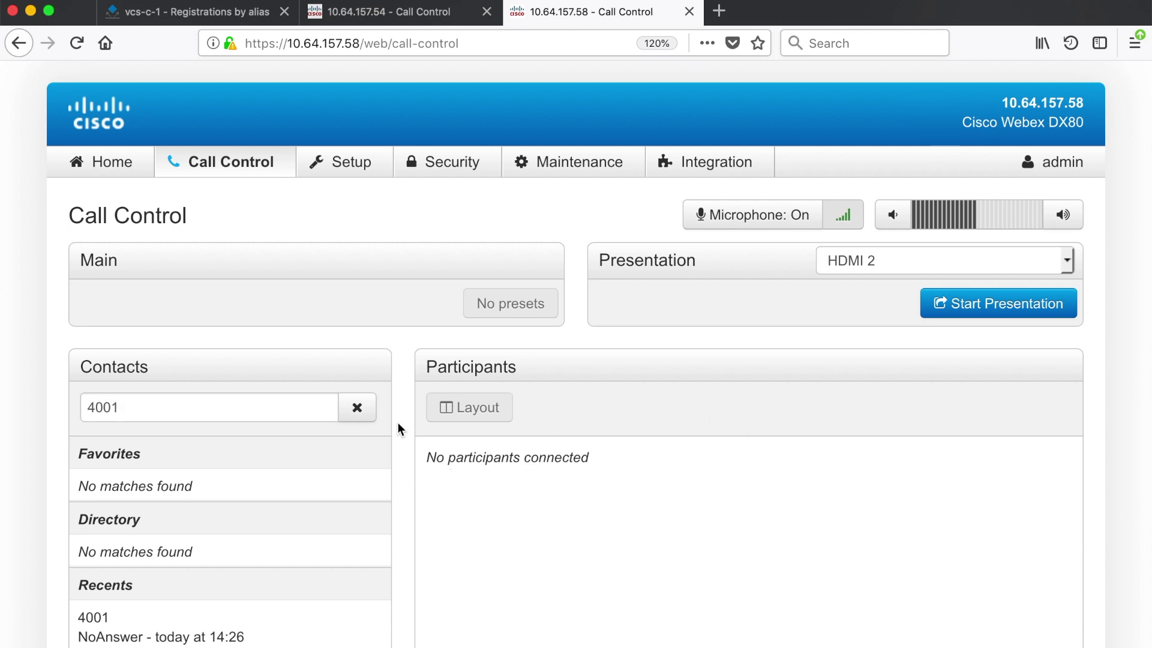
left_click(241, 407)
type("@dcloud.c")
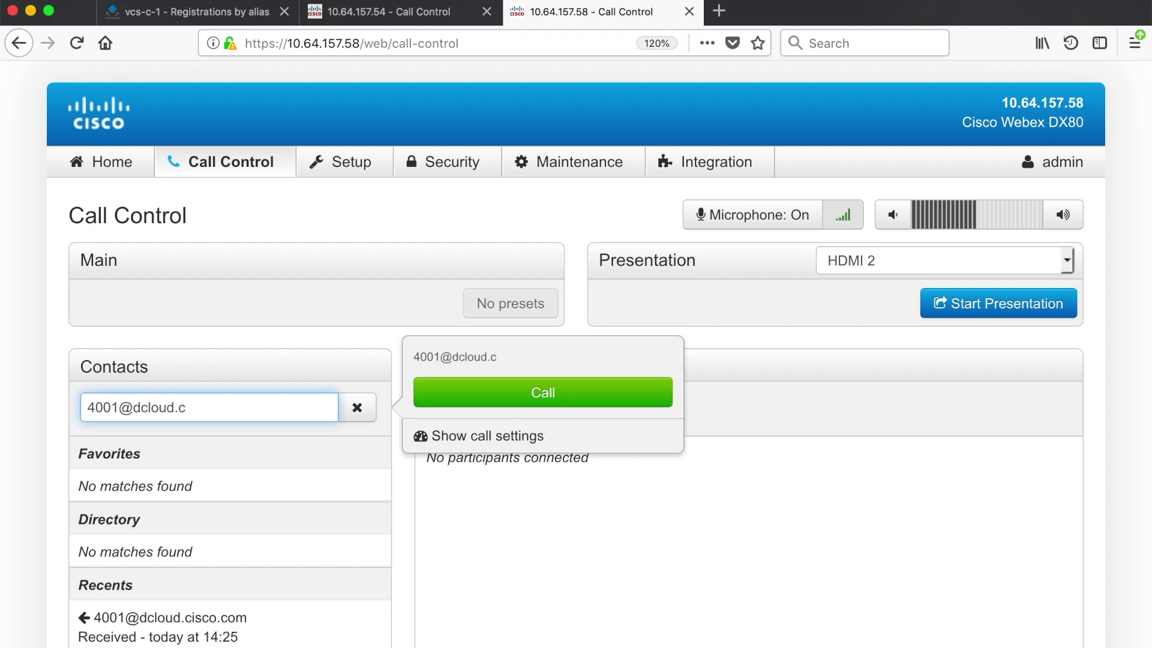
type("isco.com")
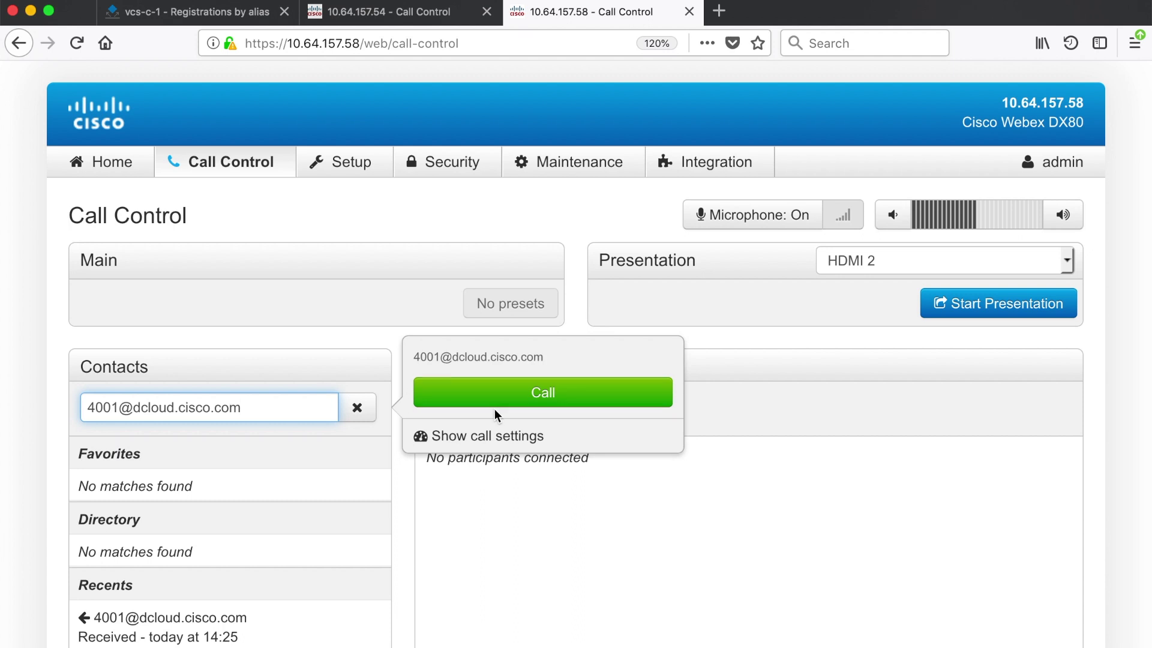
left_click(510, 403)
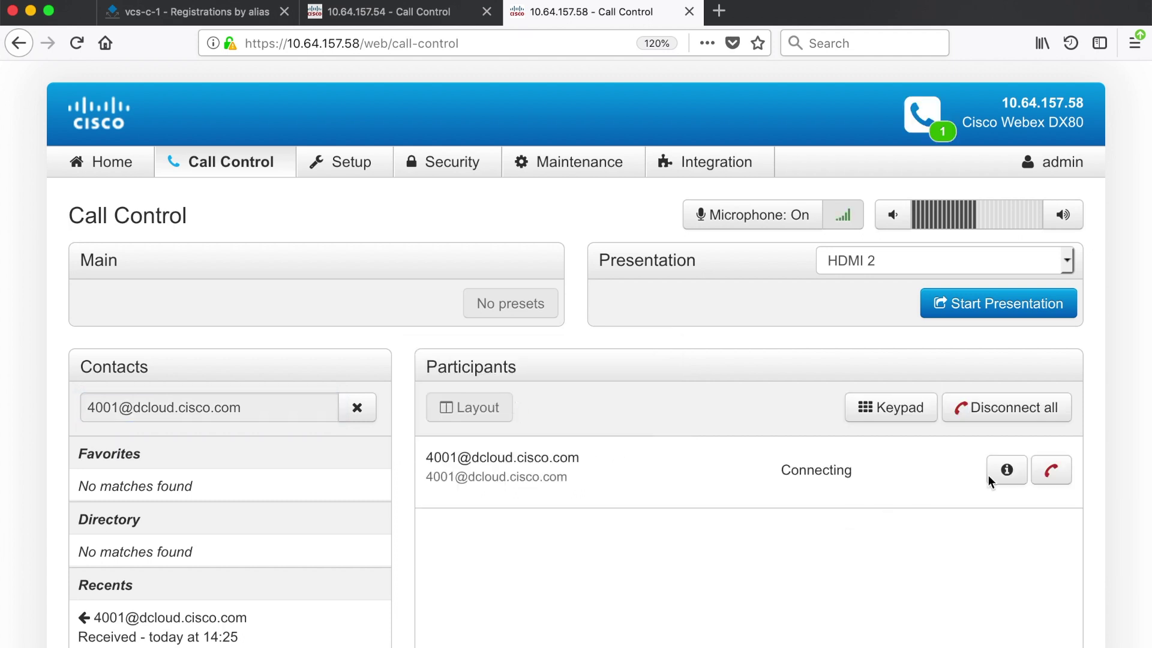
left_click(358, 24)
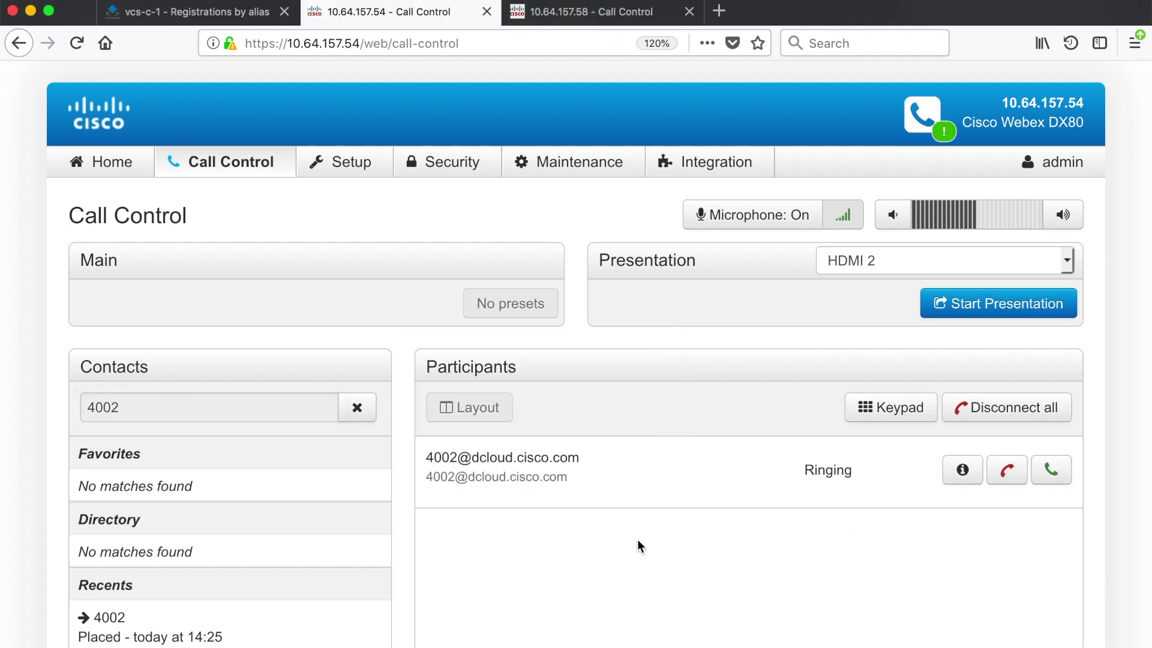
On the 10.64.157.54 endpoint, answer the call from 4002, then disconnect all calls
left_click(1054, 471)
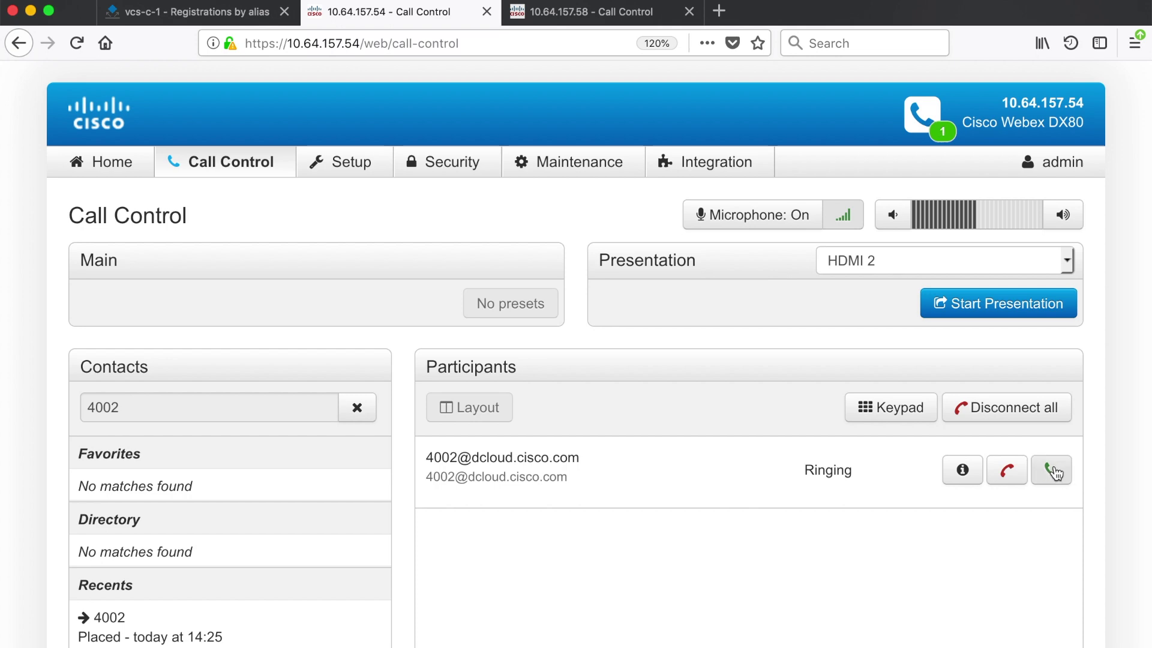
left_click(1028, 411)
left_click(796, 263)
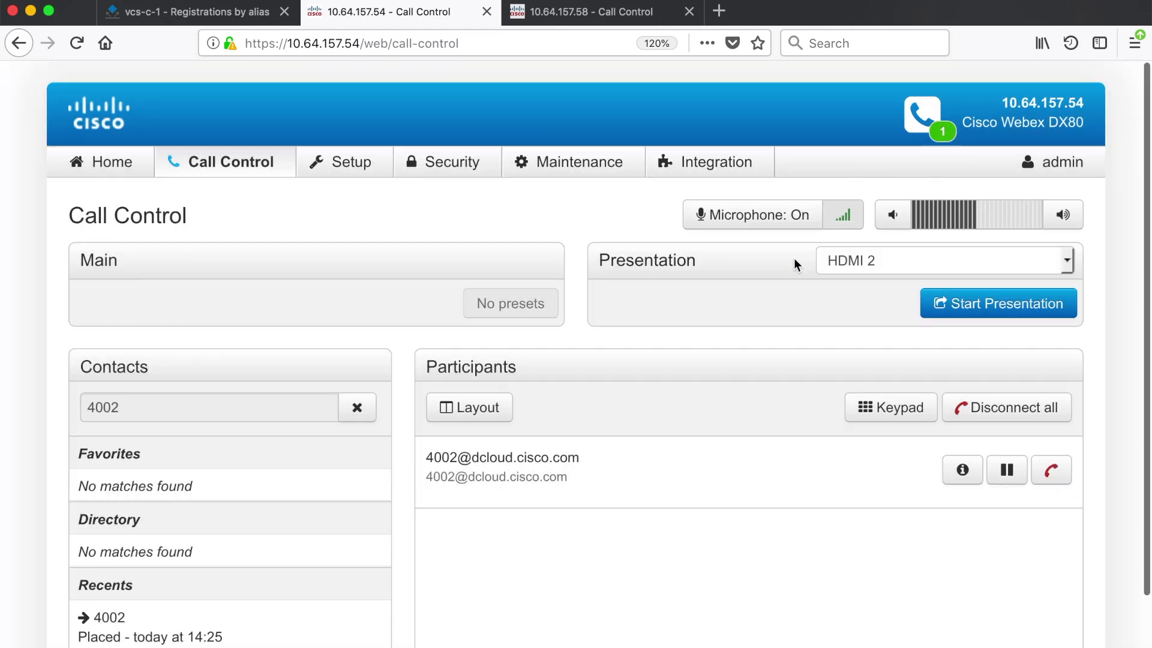